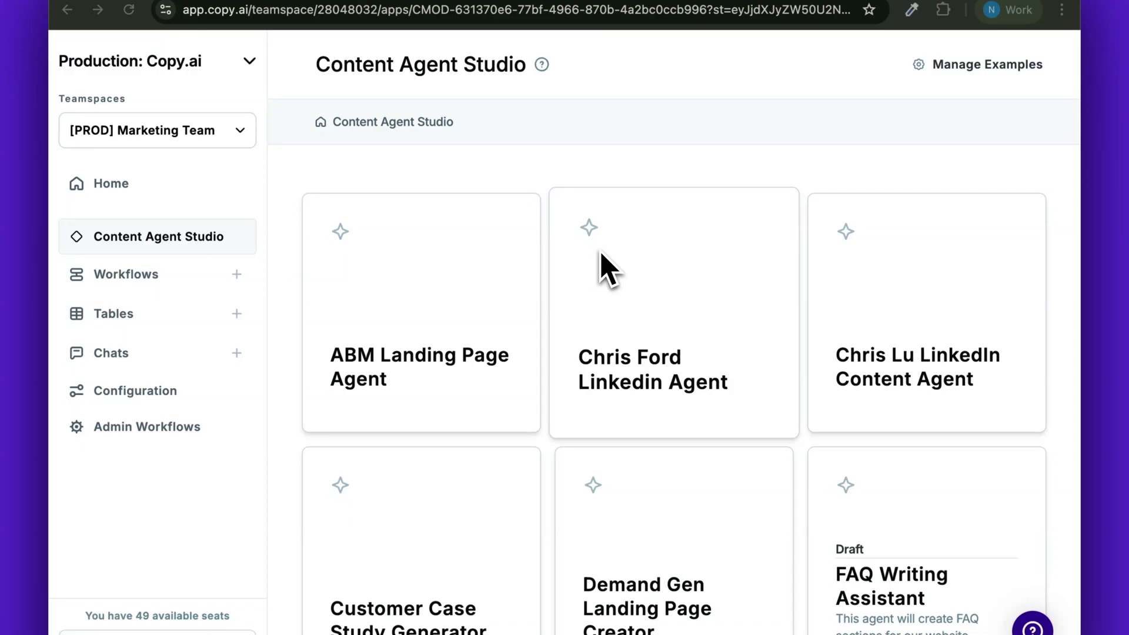
Start a new content agent with a title and the description 'Using sales calls, this agent will write helpful how-to articles.'
{"action": "scroll", "coordinate": [378, 285], "scroll_direction": "down", "scroll_amount": 10}
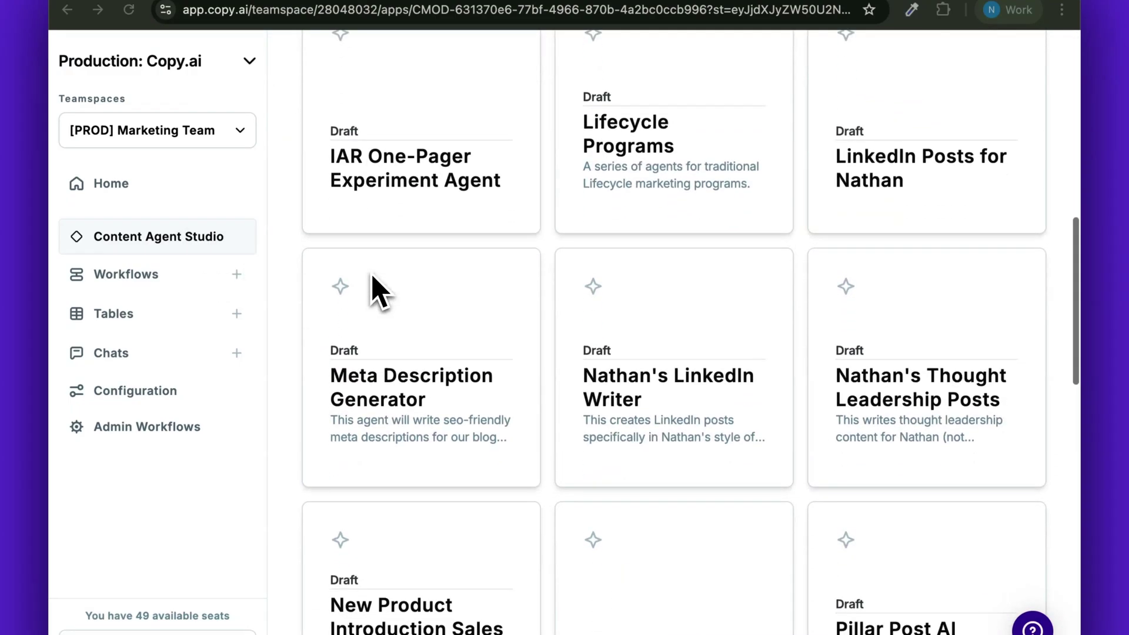
{"action": "scroll", "coordinate": [379, 287], "scroll_direction": "down", "scroll_amount": 10}
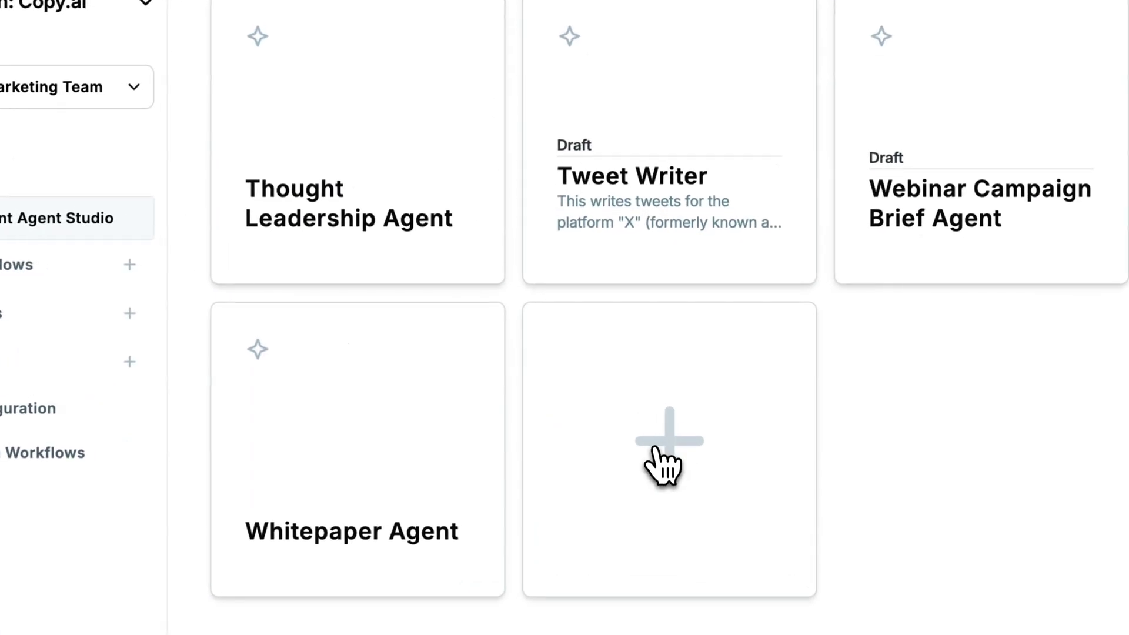
{"action": "left_click", "coordinate": [665, 464]}
{"action": "scroll", "coordinate": [610, 396], "scroll_direction": "up", "scroll_amount": 10}
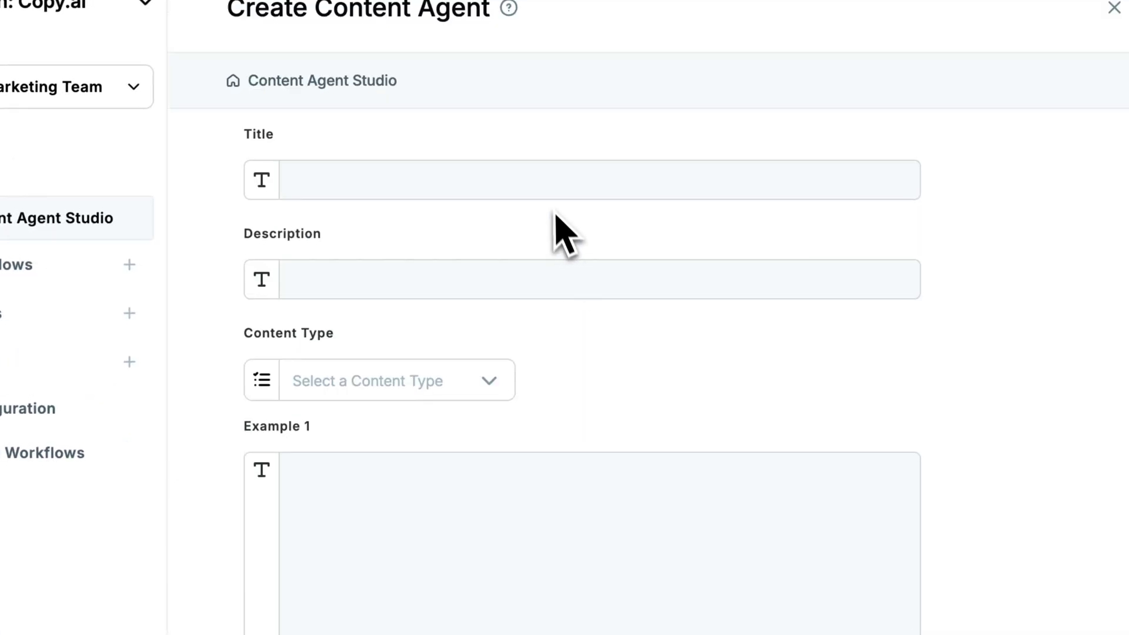
{"action": "left_click", "coordinate": [550, 188]}
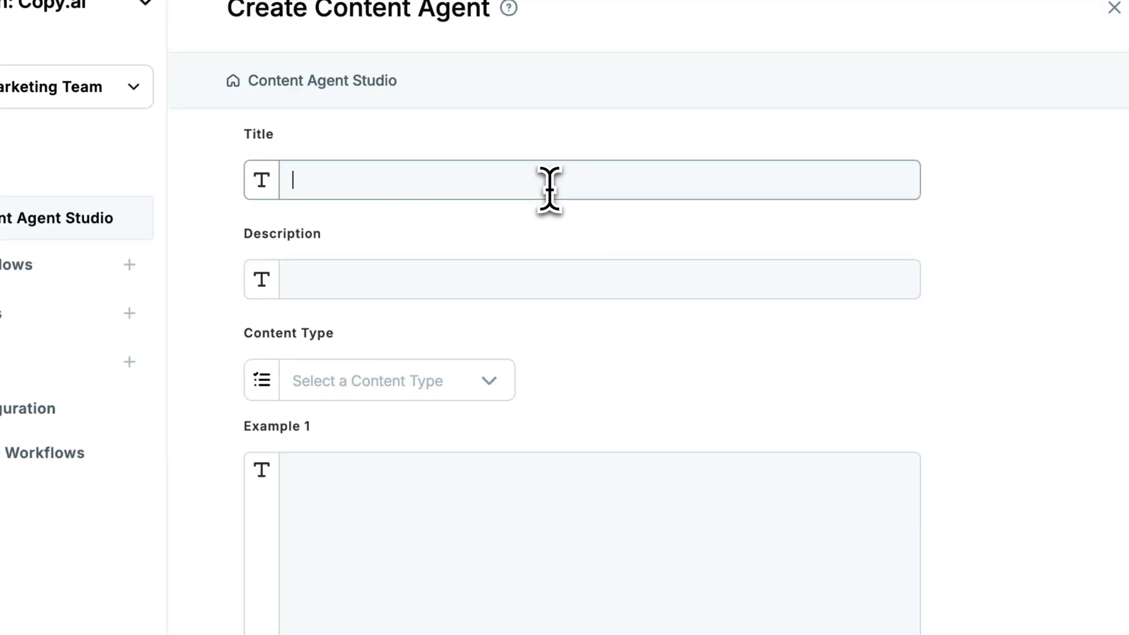
{"action": "type", "text": "How to Article Writing Agnet"}
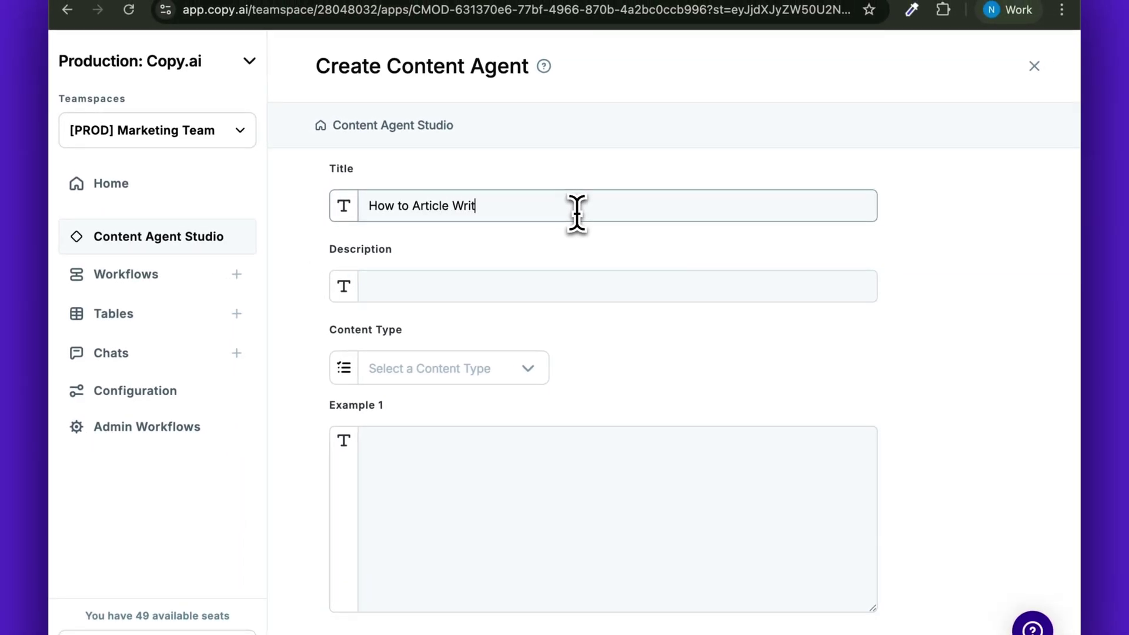
{"action": "key", "text": "BackSpace"}
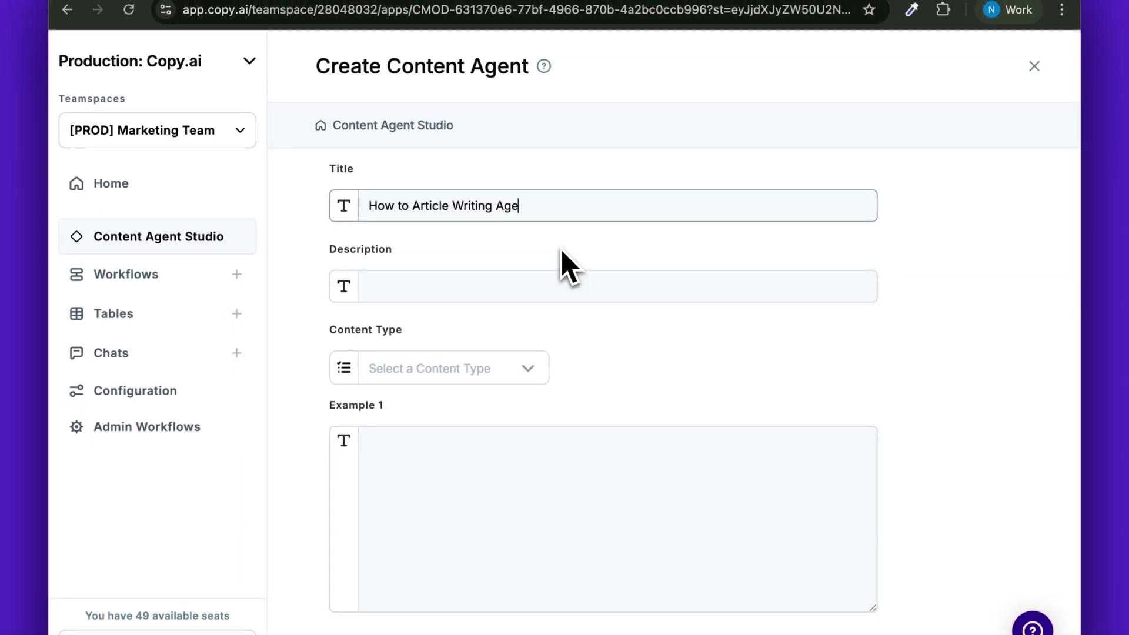
{"action": "type", "text": "nt"}
{"action": "left_click", "coordinate": [549, 288]}
{"action": "type", "text": "Using s"}
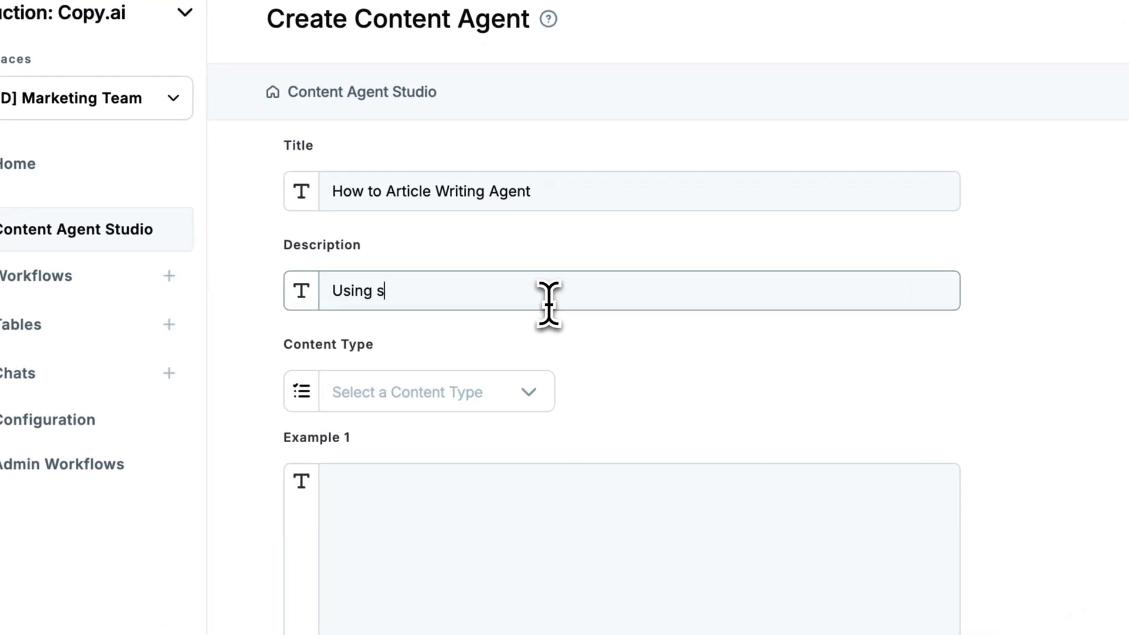
{"action": "type", "text": "ales calls, this agent will write helpful how-"}
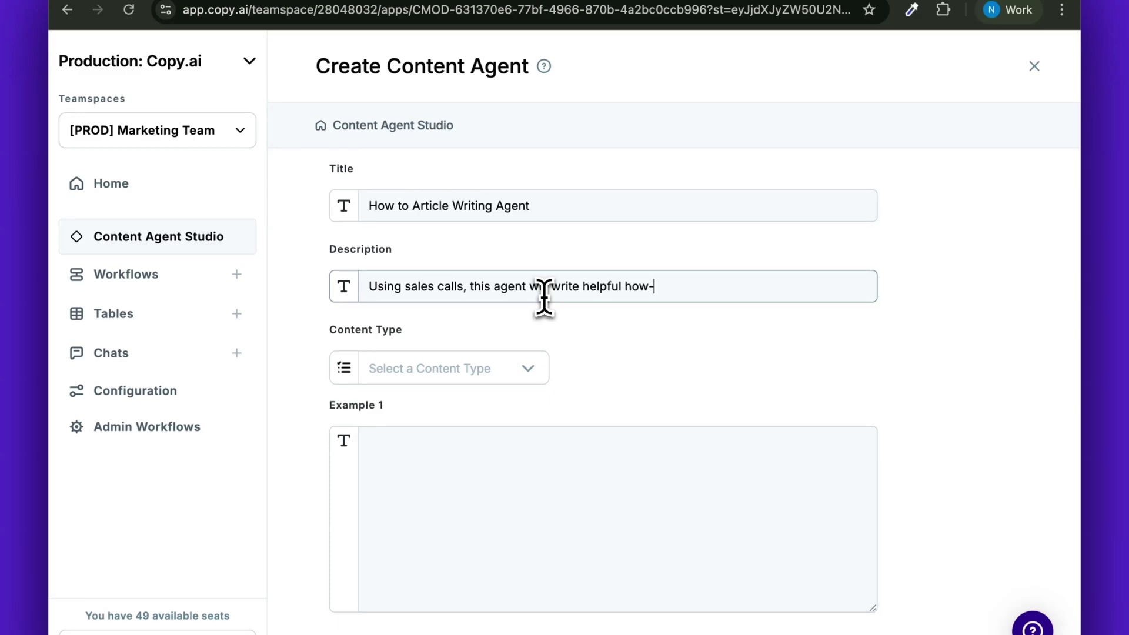
{"action": "type", "text": "to articles."}
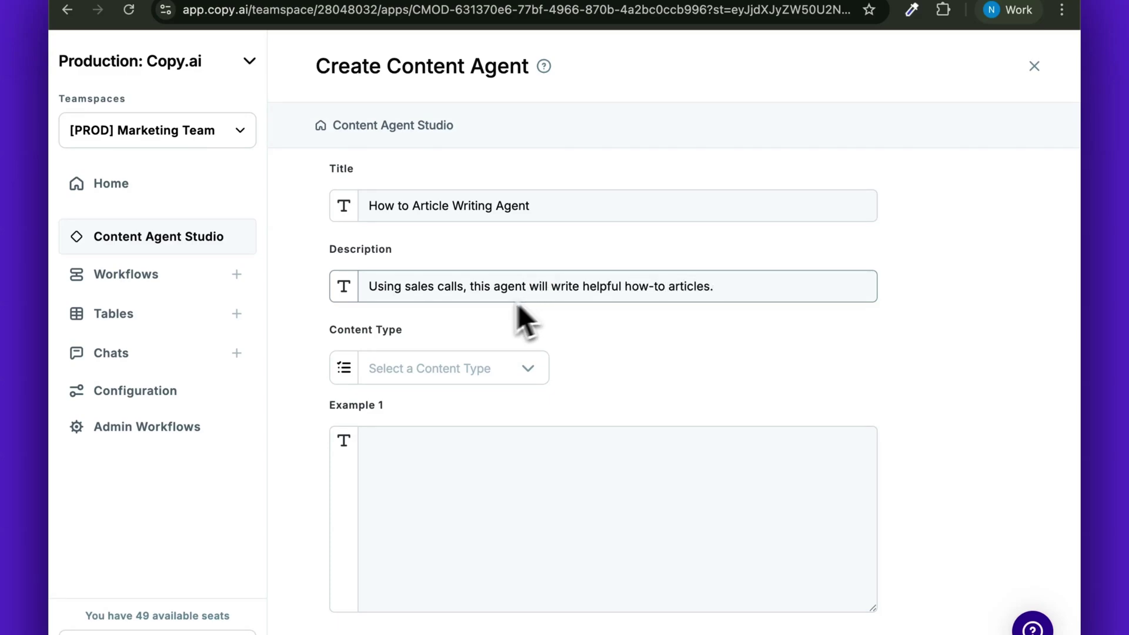
Create the new content type 'How to Article Writer' for the agent
{"action": "left_click", "coordinate": [444, 367]}
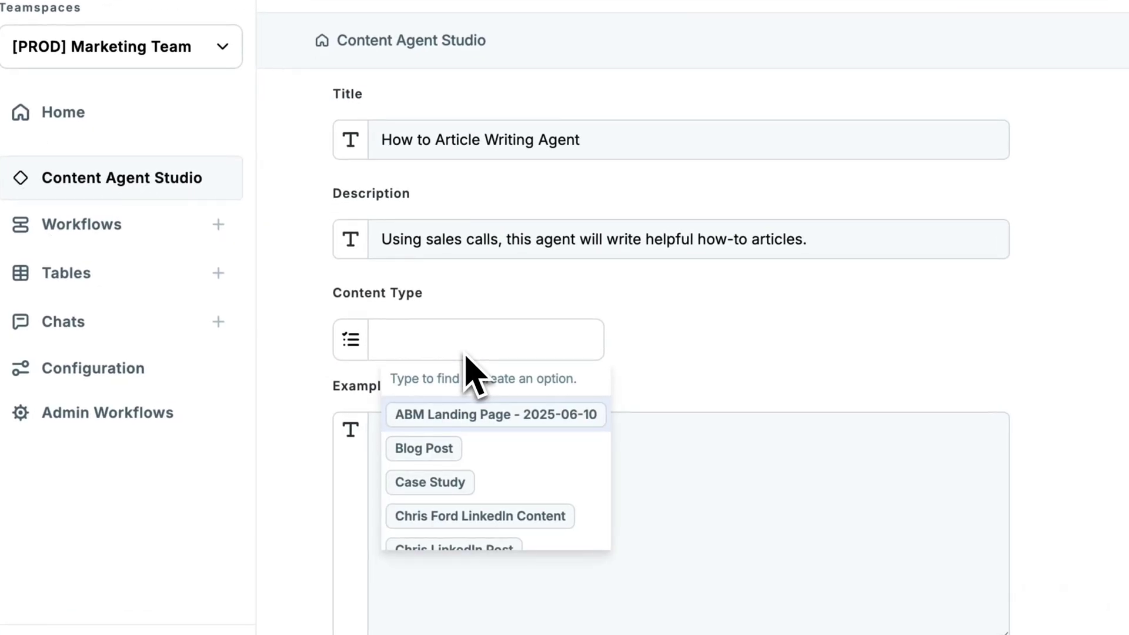
{"action": "scroll", "coordinate": [472, 470], "scroll_direction": "down", "scroll_amount": 3}
{"action": "scroll", "coordinate": [474, 474], "scroll_direction": "up", "scroll_amount": 3}
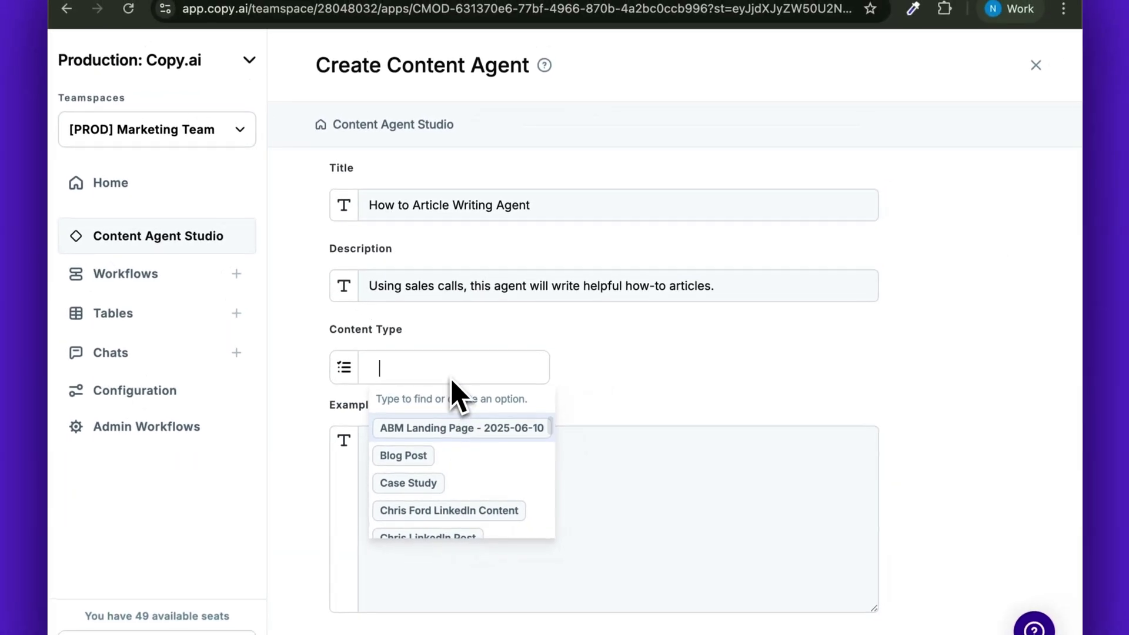
{"action": "type", "text": "How to"}
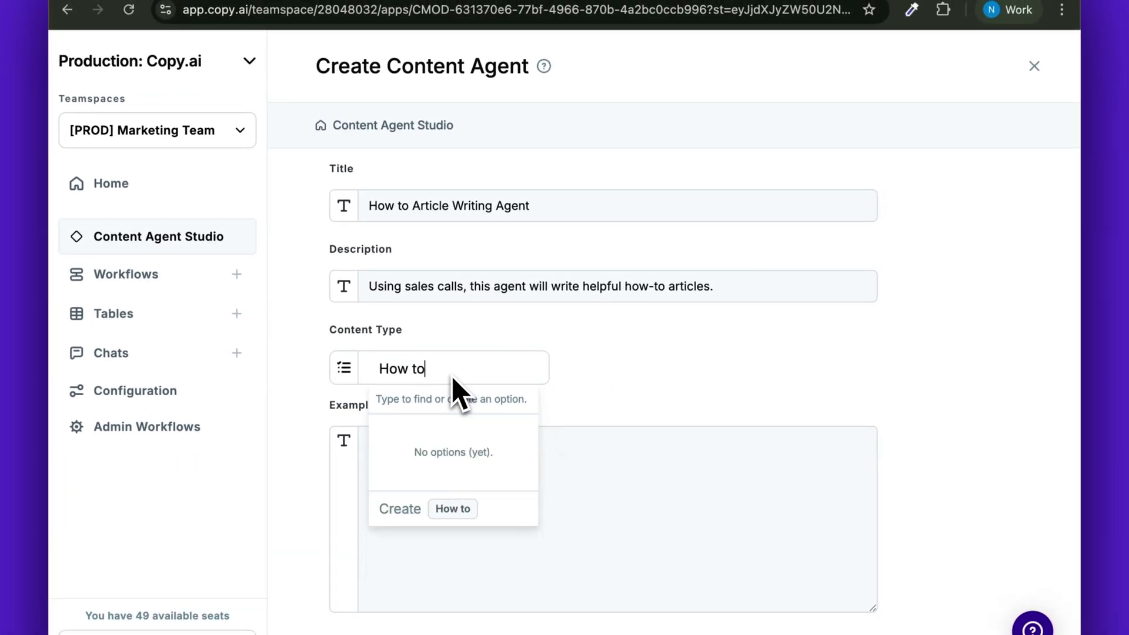
{"action": "type", "text": " Article WRi"}
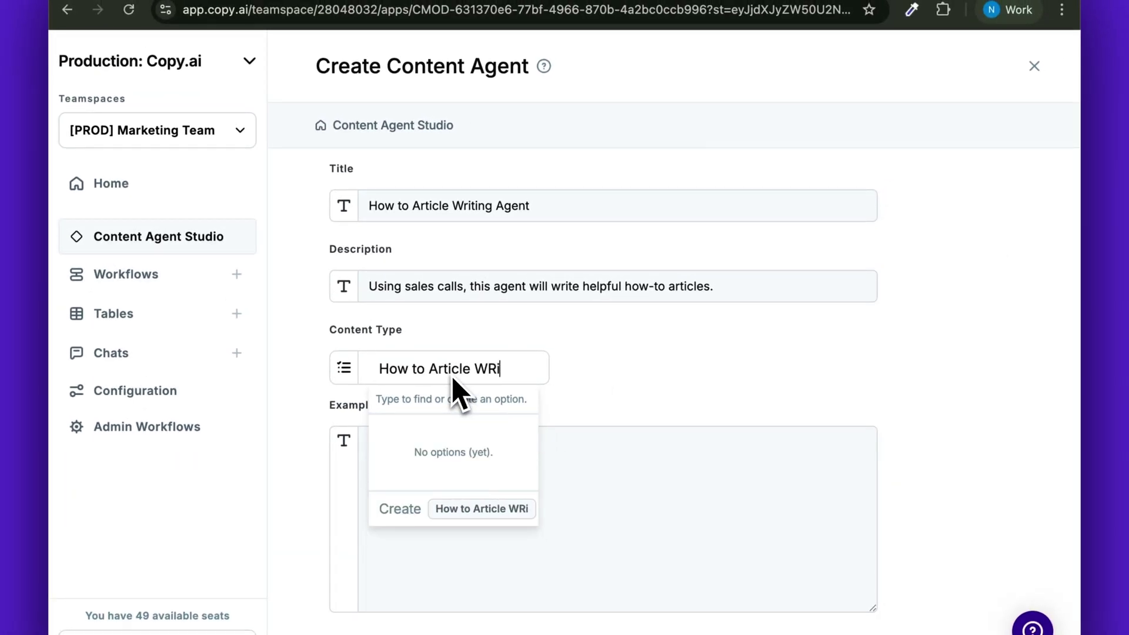
{"action": "key", "text": "BackSpace"}
{"action": "key", "text": "BackSpace"}
{"action": "type", "text": "riter"}
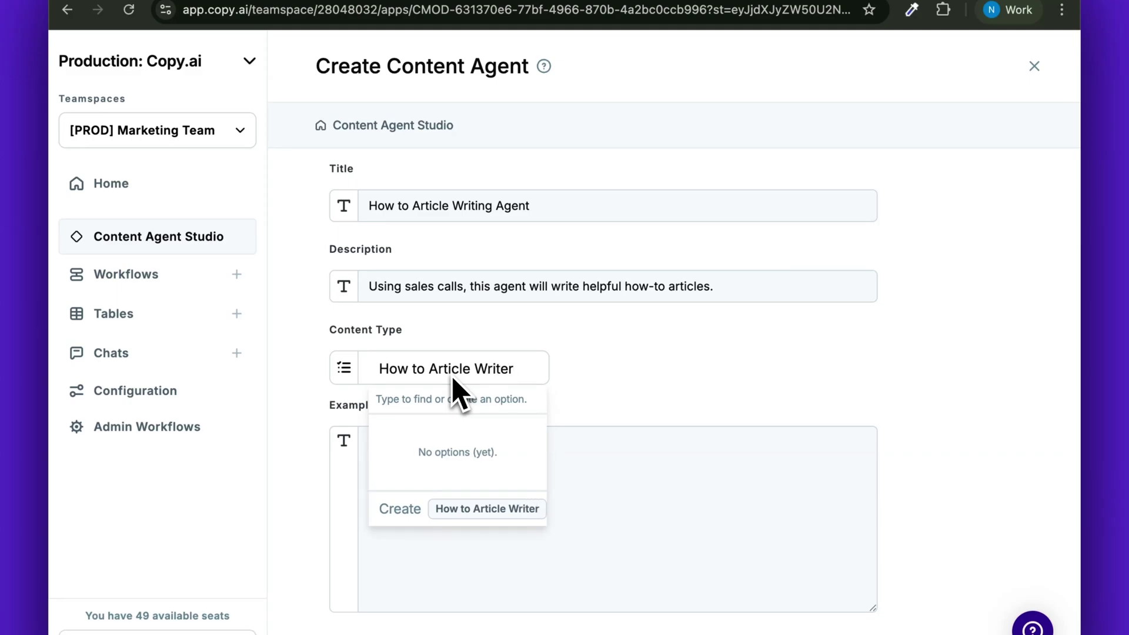
{"action": "key", "text": "Return"}
{"action": "scroll", "coordinate": [609, 376], "scroll_direction": "down", "scroll_amount": 1}
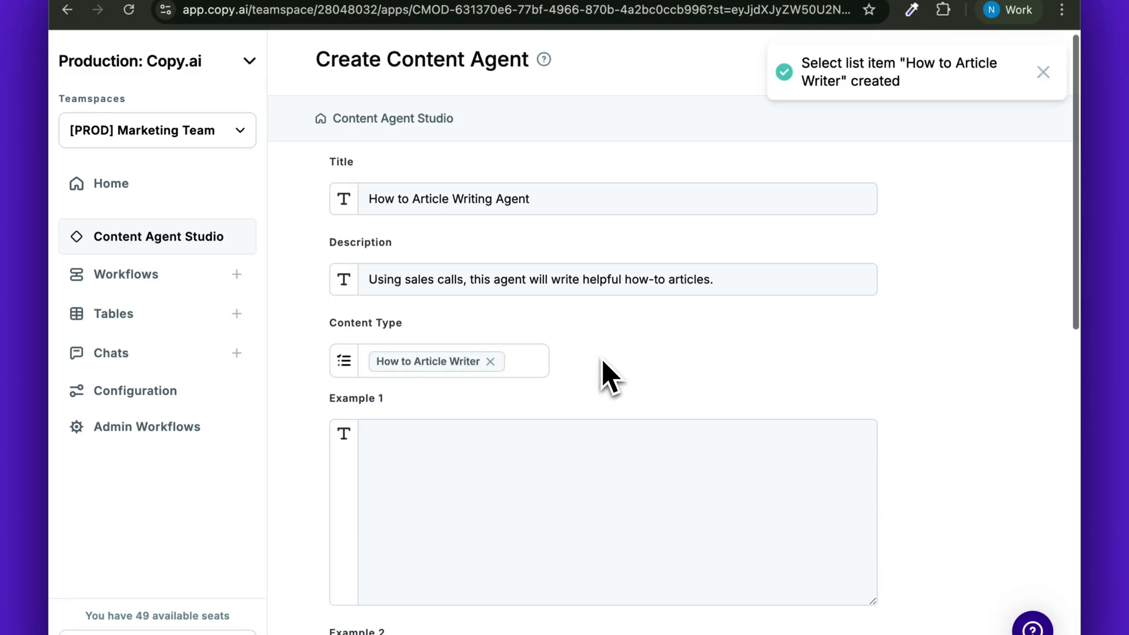
Copy the full How To - Example 1 Google Doc article into the agent's Example 1 box
{"action": "scroll", "coordinate": [602, 361], "scroll_direction": "down", "scroll_amount": 3}
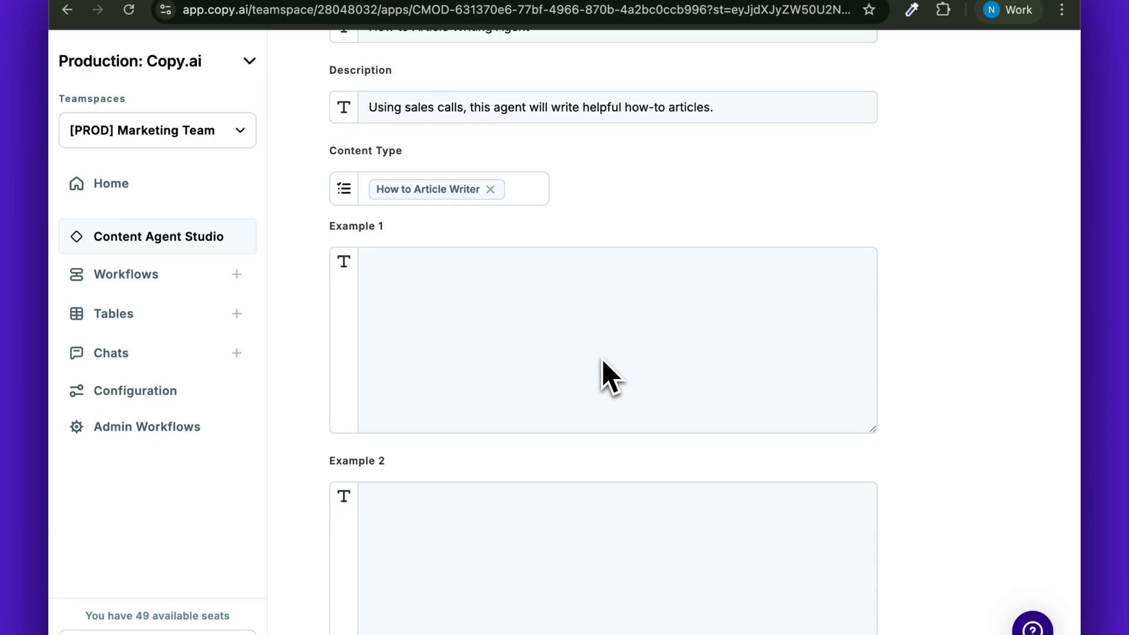
{"action": "left_click", "coordinate": [406, 3]}
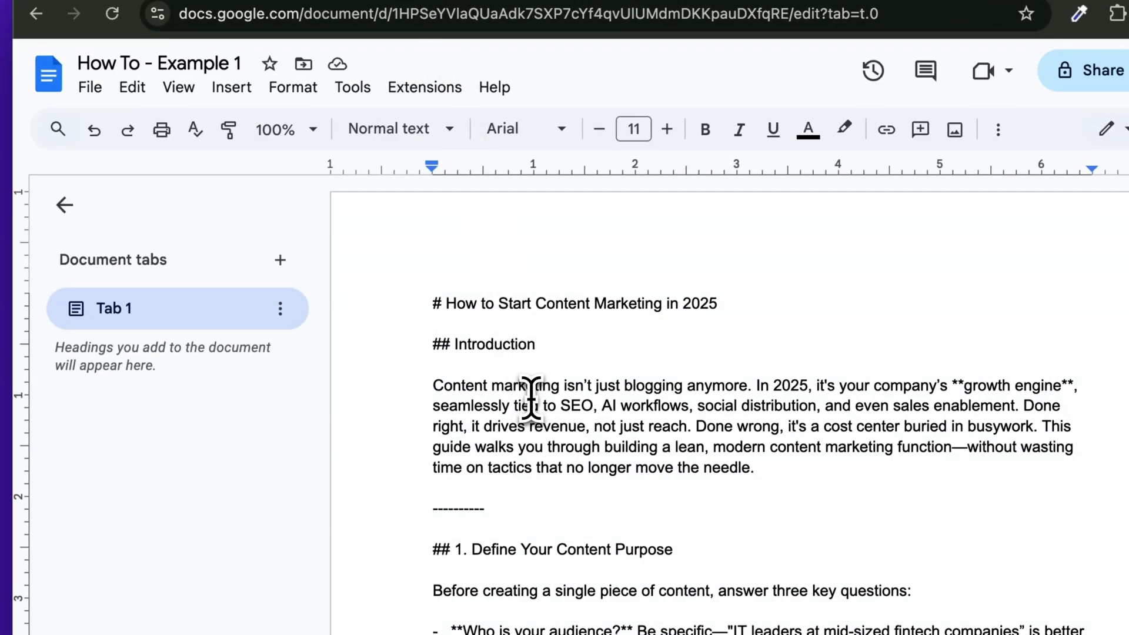
{"action": "key", "text": "ctrl+a"}
{"action": "key", "text": "ctrl+c"}
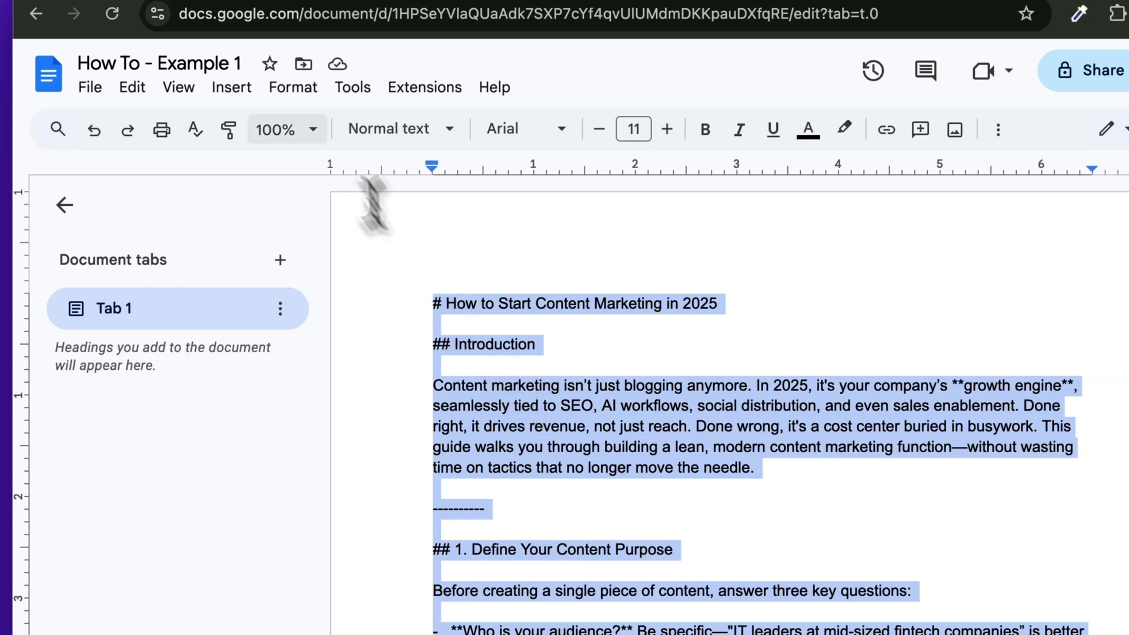
{"action": "left_click", "coordinate": [241, 3]}
{"action": "left_click", "coordinate": [585, 424]}
{"action": "key", "text": "ctrl+v"}
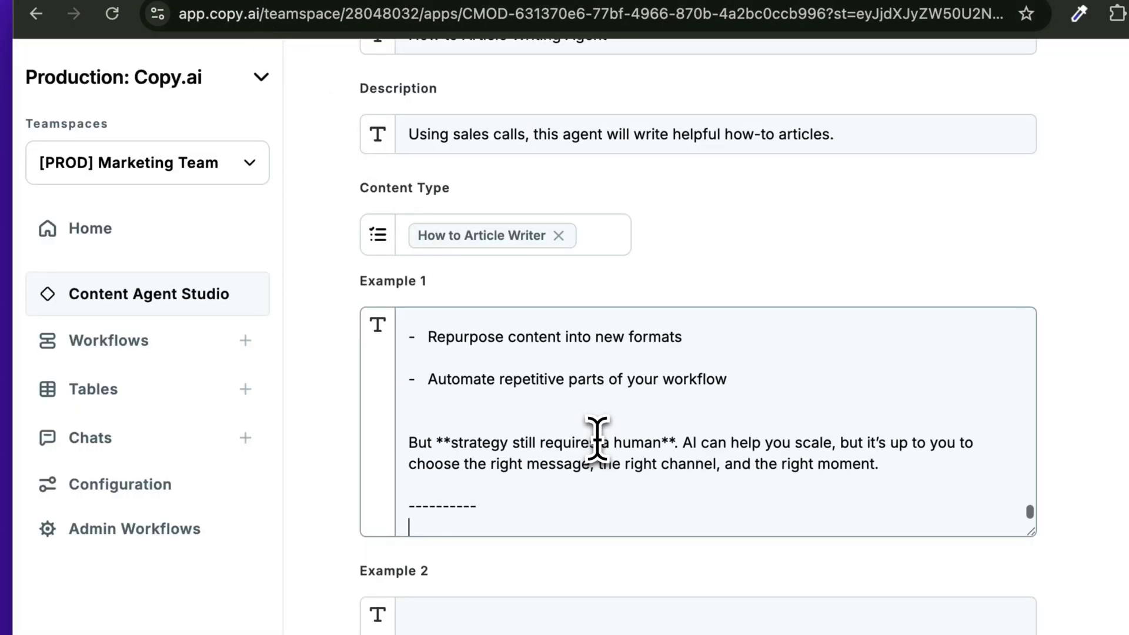
{"action": "left_click", "coordinate": [620, 5]}
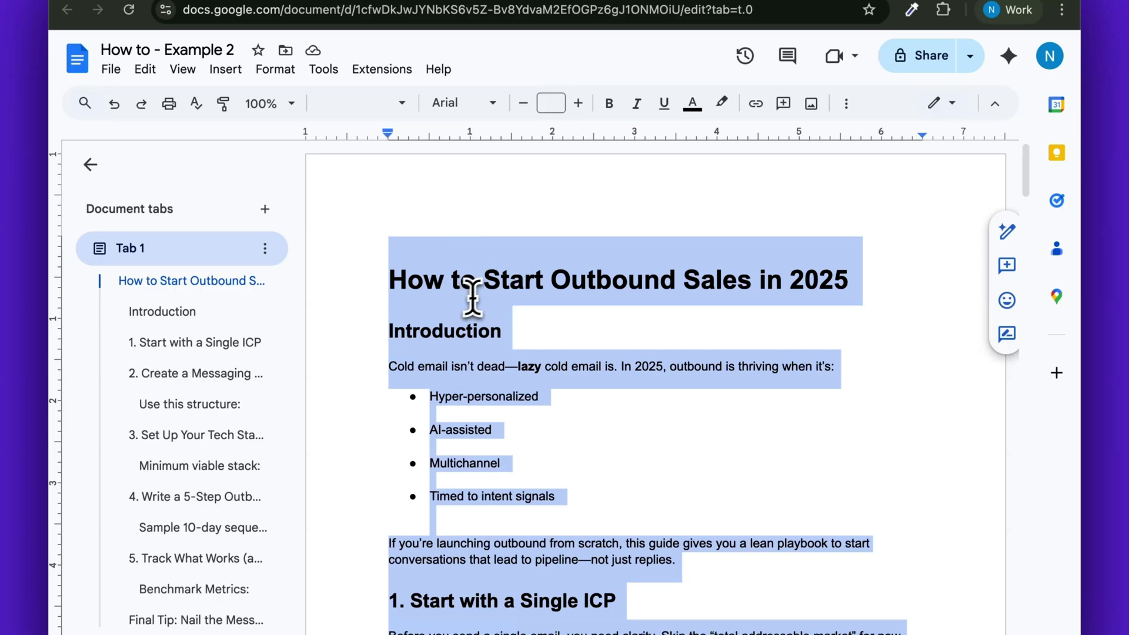
Convert the cold-email how-to article to Markdown in StackEdit and paste it into Example 2
{"action": "left_click", "coordinate": [827, 6]}
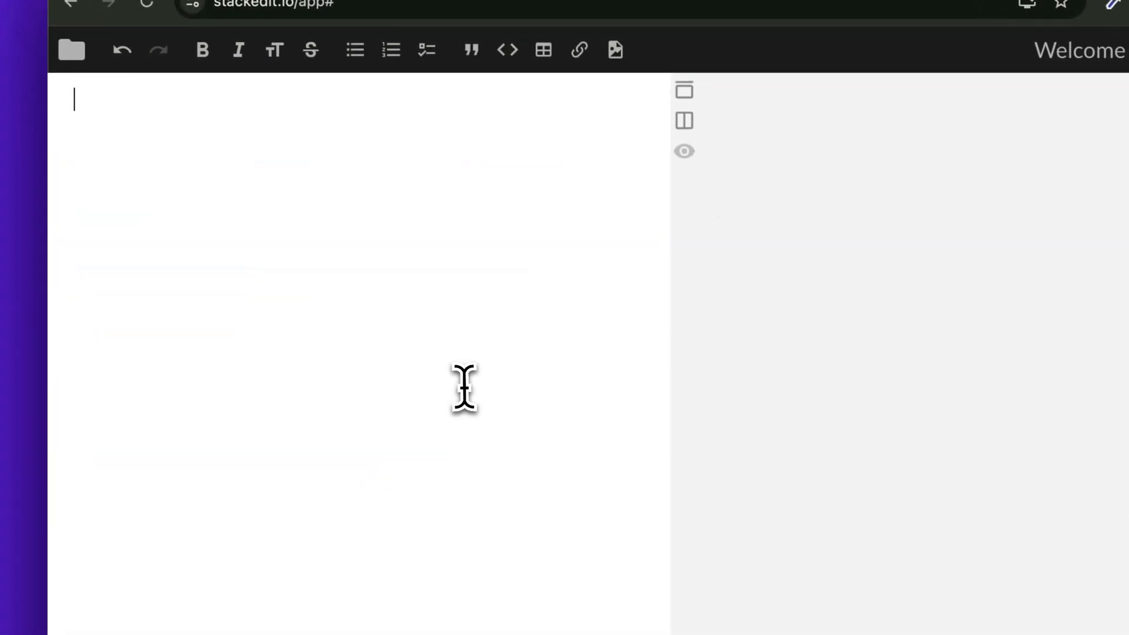
{"action": "key", "text": "ctrl+v"}
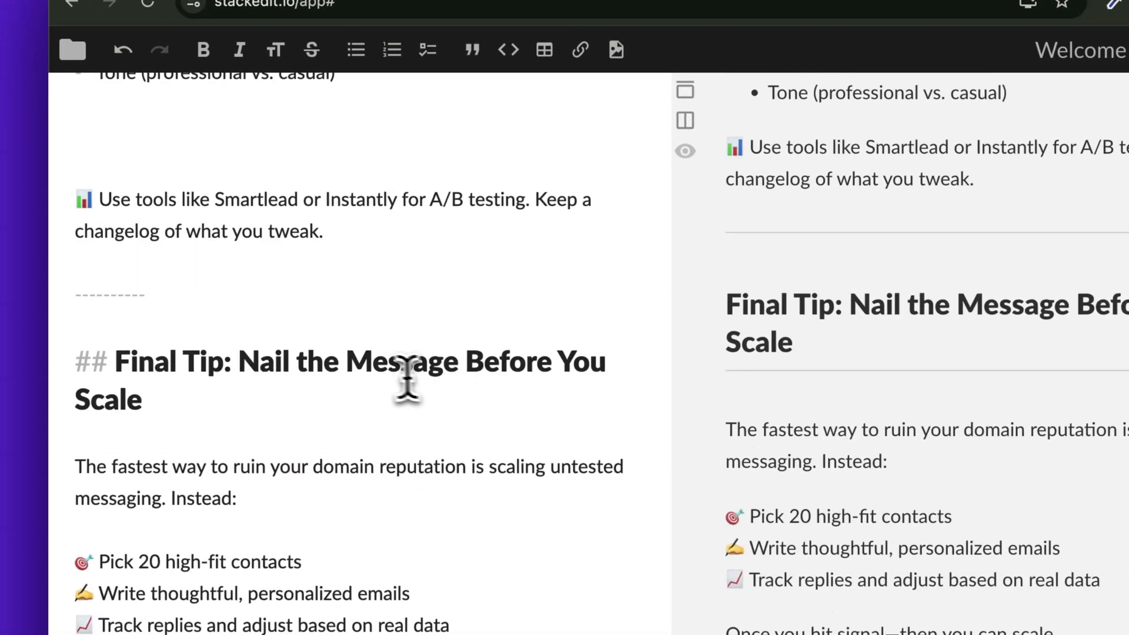
{"action": "left_click_drag", "start_coordinate": [109, 360], "coordinate": [70, 359]}
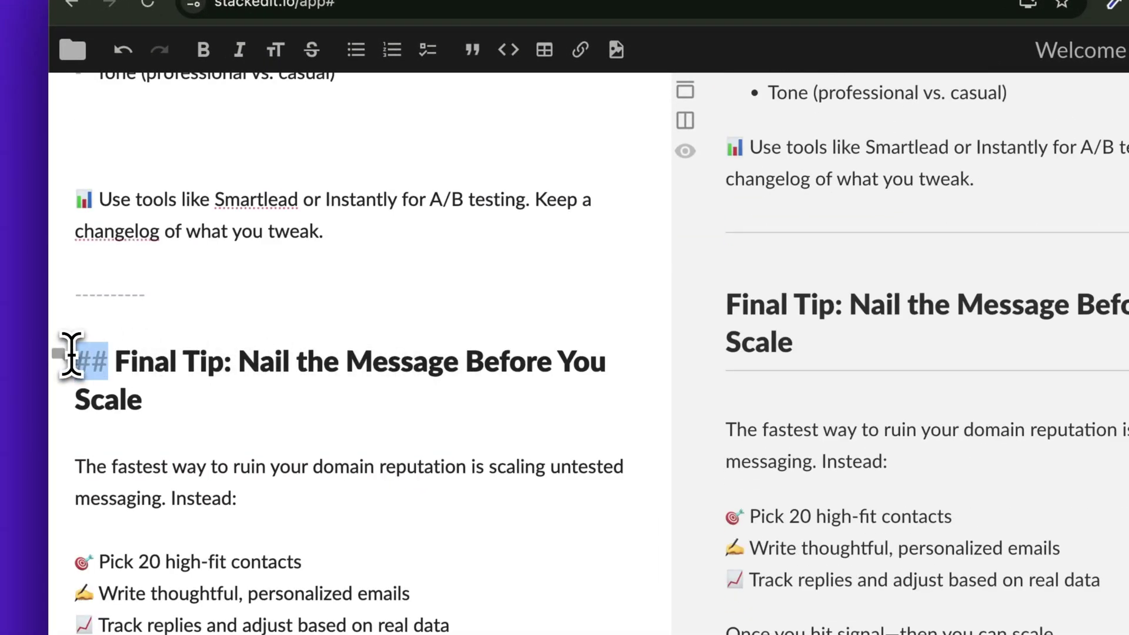
{"action": "scroll", "coordinate": [266, 419], "scroll_direction": "up", "scroll_amount": 2}
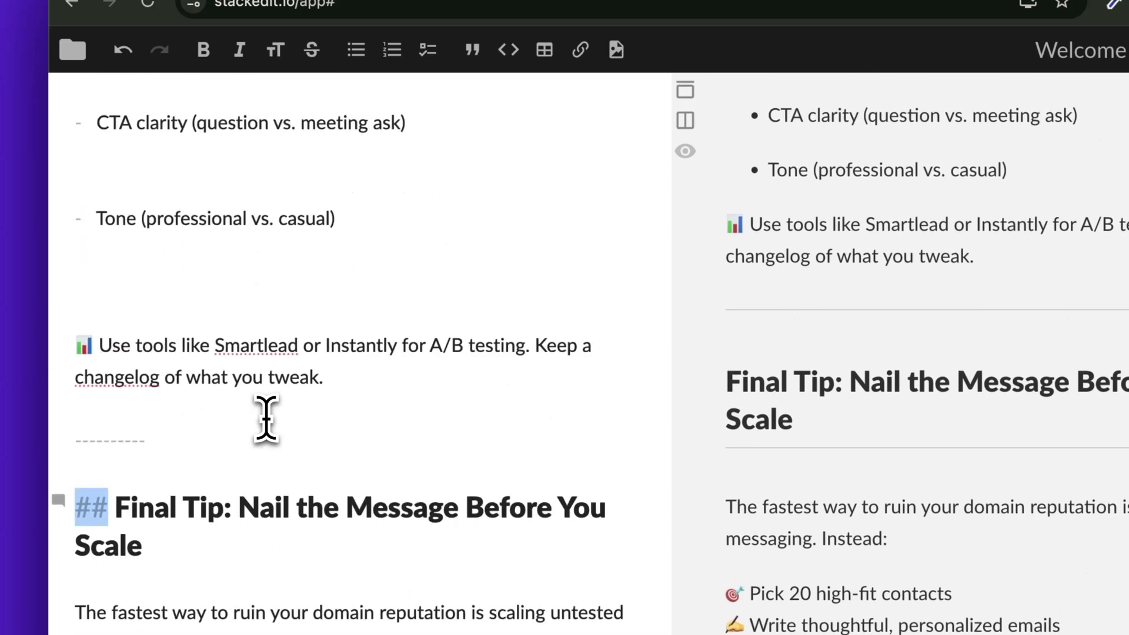
{"action": "left_click", "coordinate": [266, 419]}
{"action": "scroll", "coordinate": [266, 419], "scroll_direction": "down", "scroll_amount": 2}
{"action": "key", "text": "ctrl+a"}
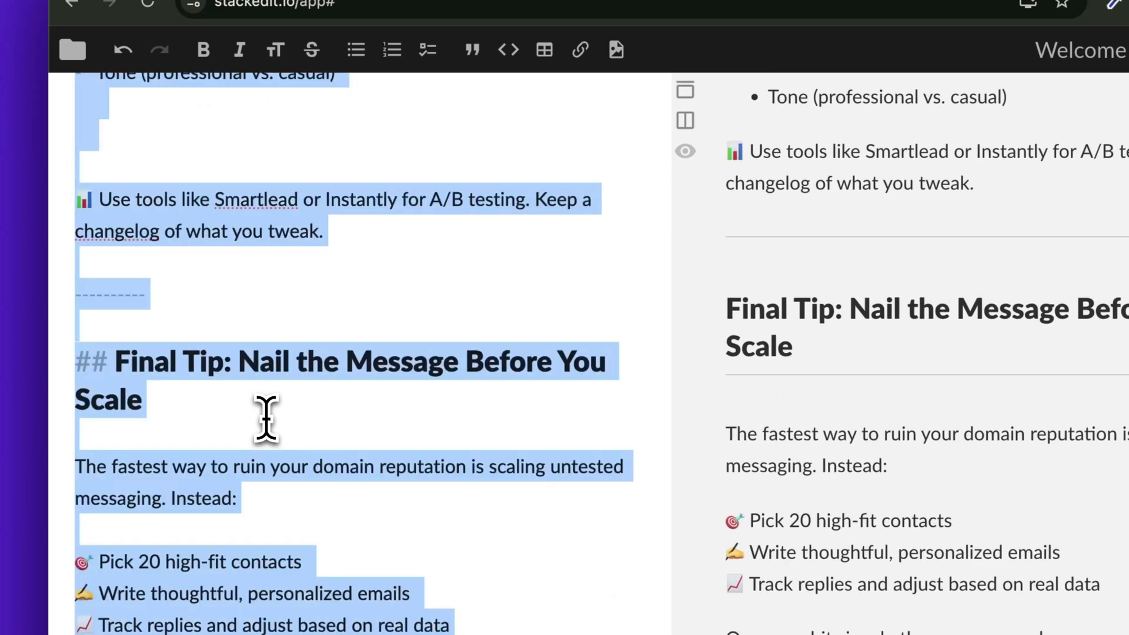
{"action": "left_click", "coordinate": [209, 6]}
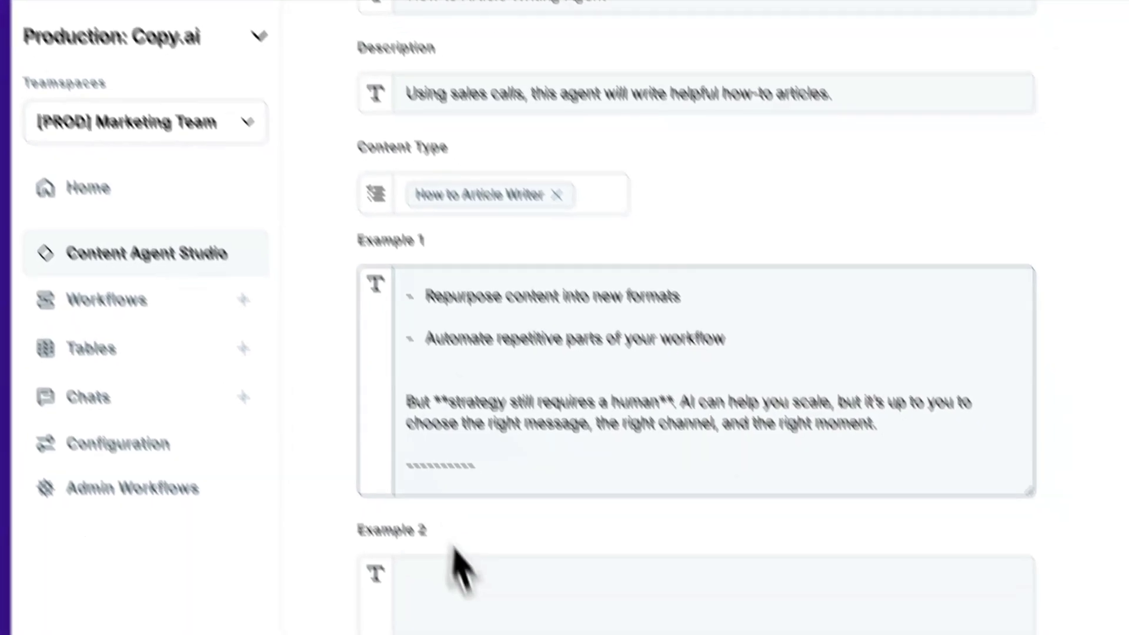
{"action": "left_click", "coordinate": [461, 560]}
{"action": "key", "text": "super+v"}
{"action": "key", "text": "super+space"}
{"action": "key", "text": "Escape"}
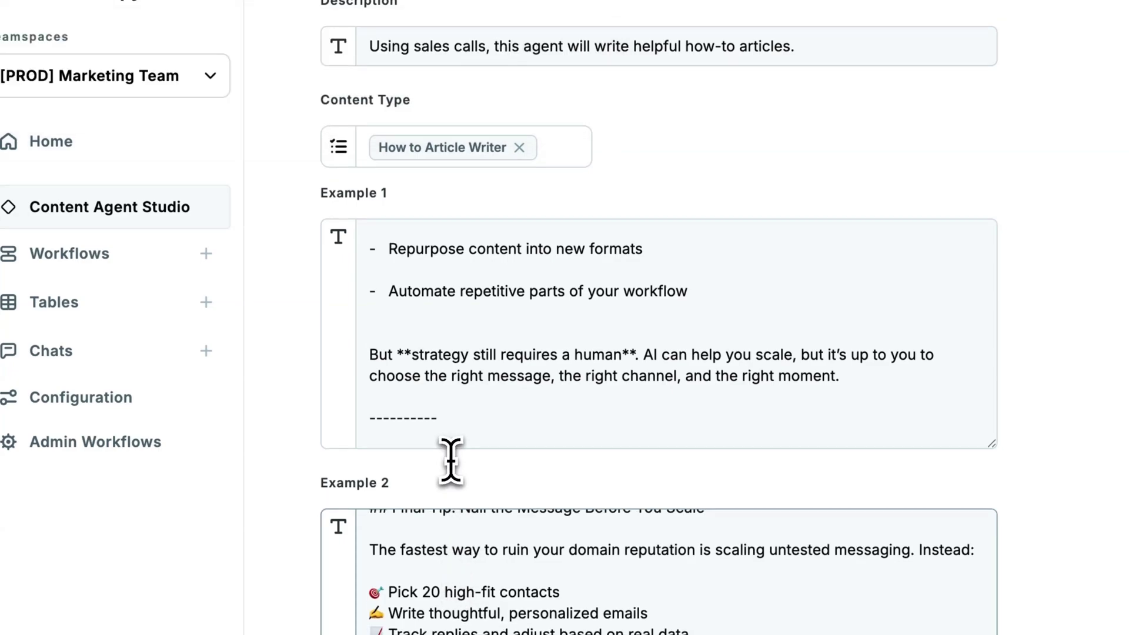
Run the 'How to Start Product Marketing in 2025' doc through StackEdit into Example 3
{"action": "scroll", "coordinate": [448, 461], "scroll_direction": "down", "scroll_amount": 8}
{"action": "left_click", "coordinate": [448, 461]}
{"action": "key", "text": "ctrl+Tab"}
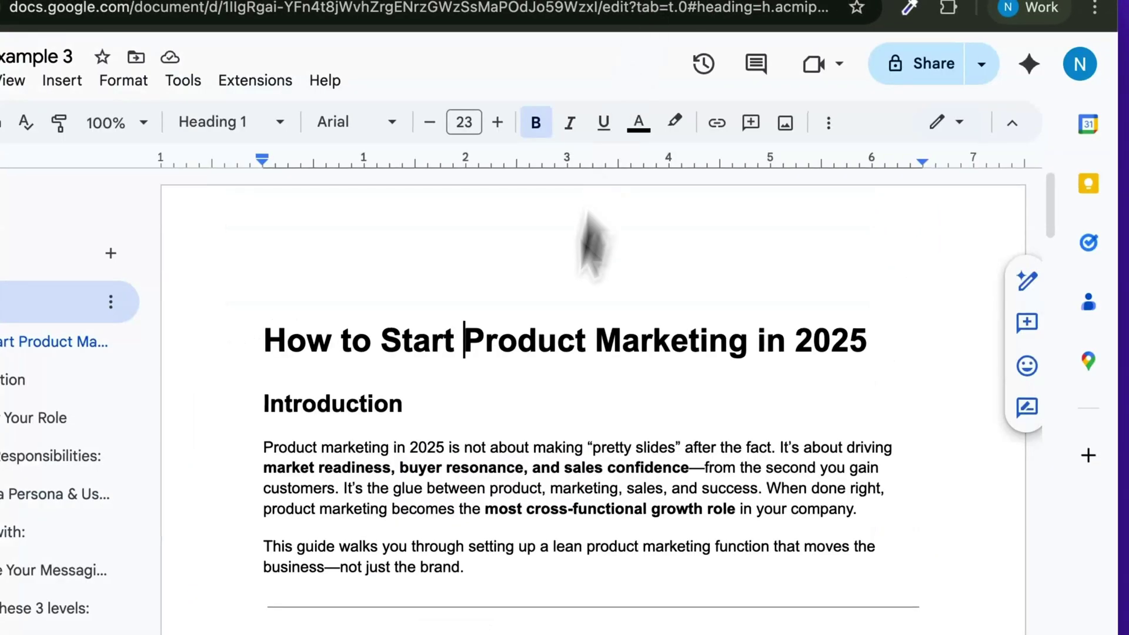
{"action": "left_click", "coordinate": [523, 436]}
{"action": "key", "text": "super+a"}
{"action": "key", "text": "ctrl+Tab"}
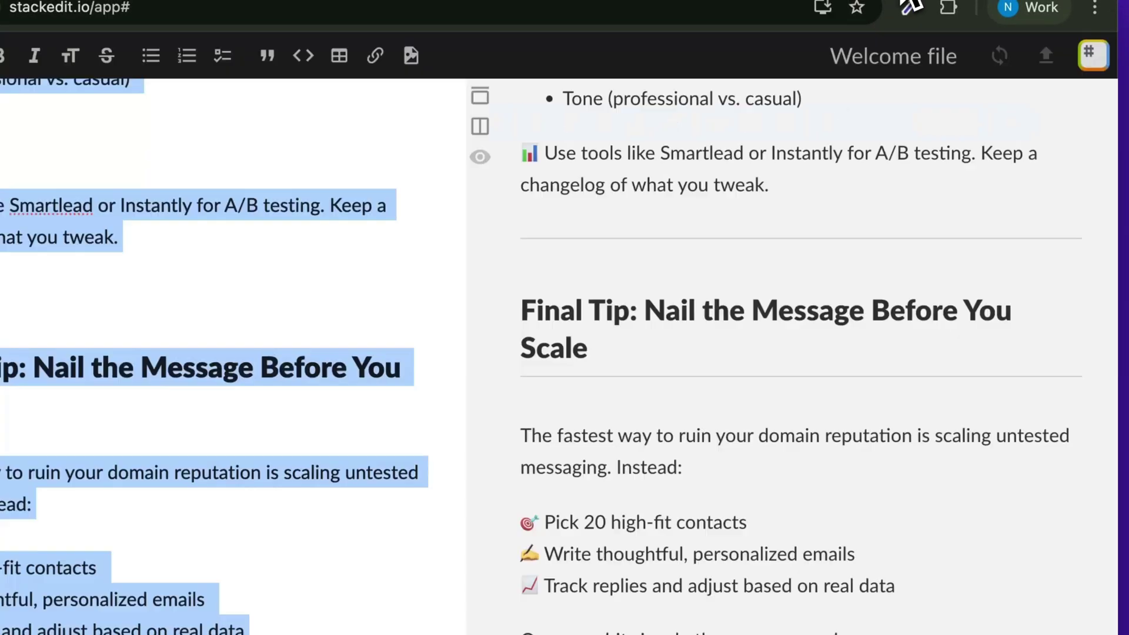
{"action": "key", "text": "BackSpace"}
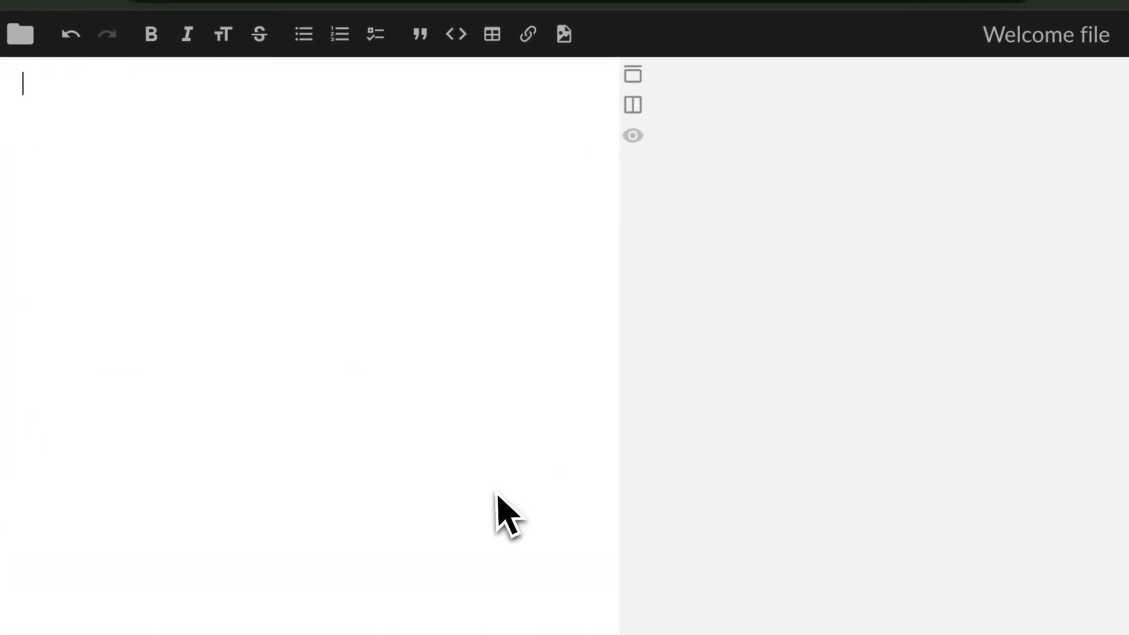
{"action": "key", "text": "super+v"}
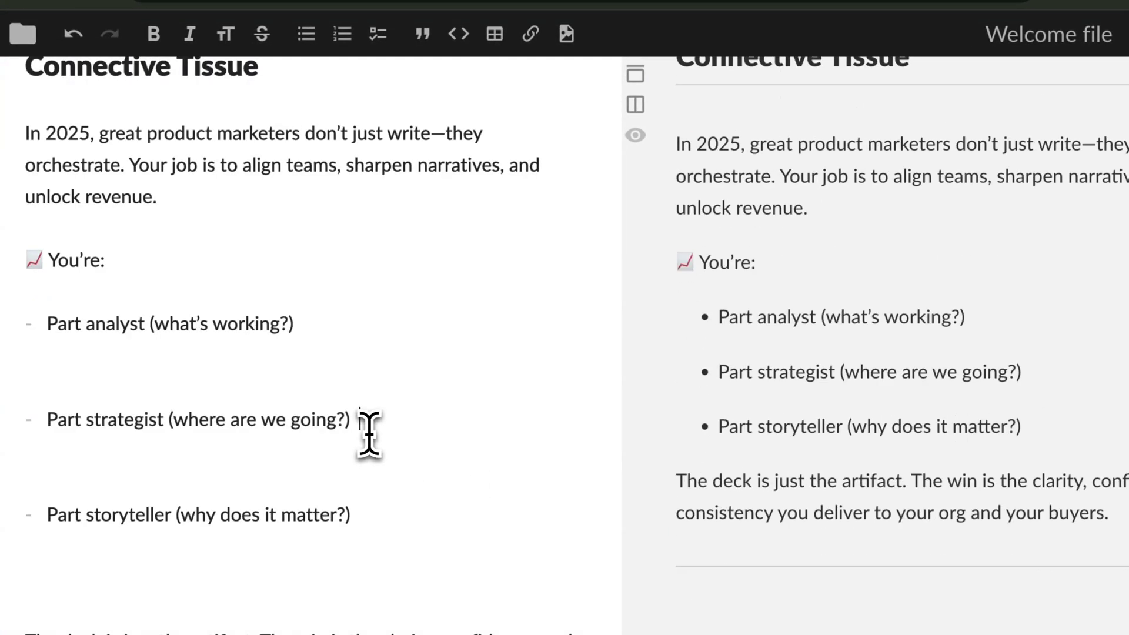
{"action": "key", "text": "super+a"}
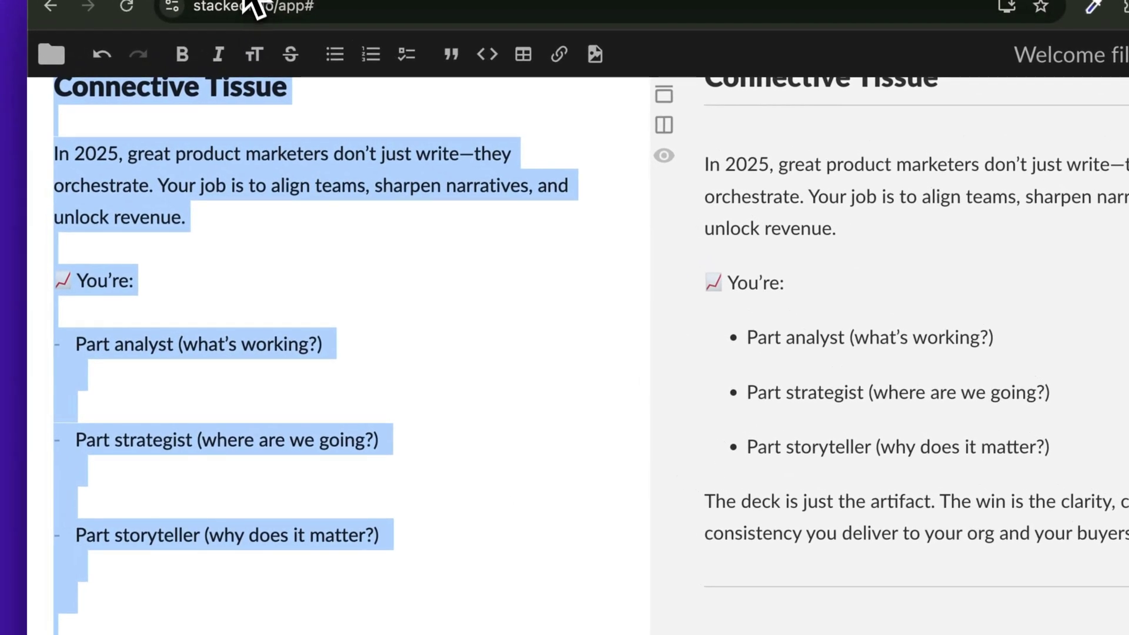
{"action": "key", "text": "ctrl+Tab"}
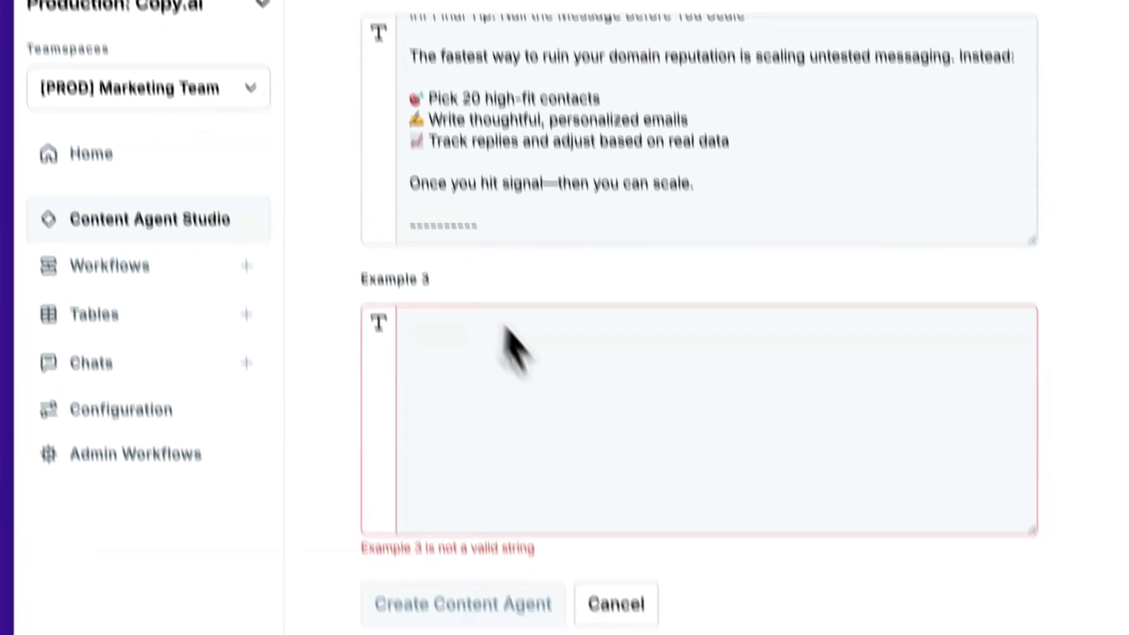
{"action": "key", "text": "super+v"}
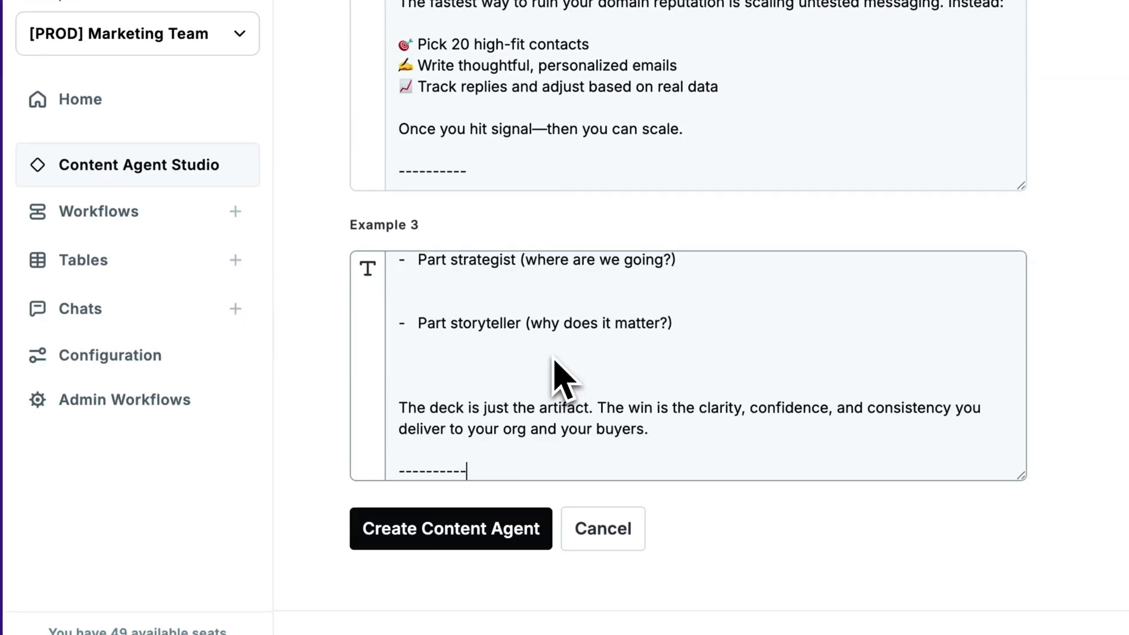
Create the agent and start a new piece of content with an empty Brief
{"action": "left_click", "coordinate": [474, 539]}
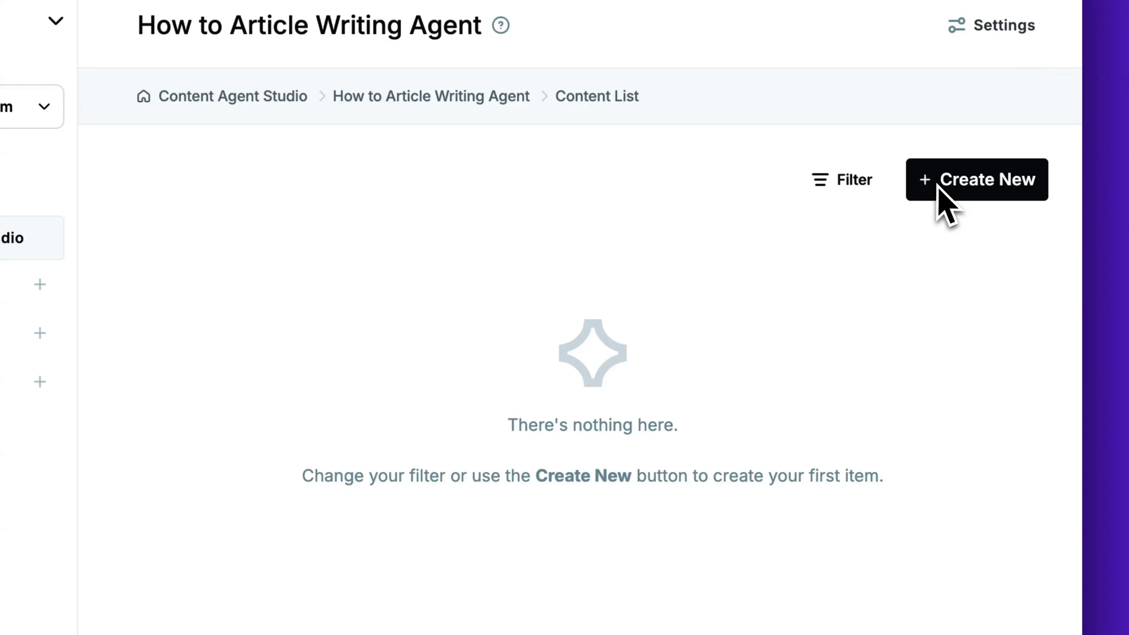
{"action": "left_click", "coordinate": [939, 187]}
{"action": "left_click", "coordinate": [584, 264]}
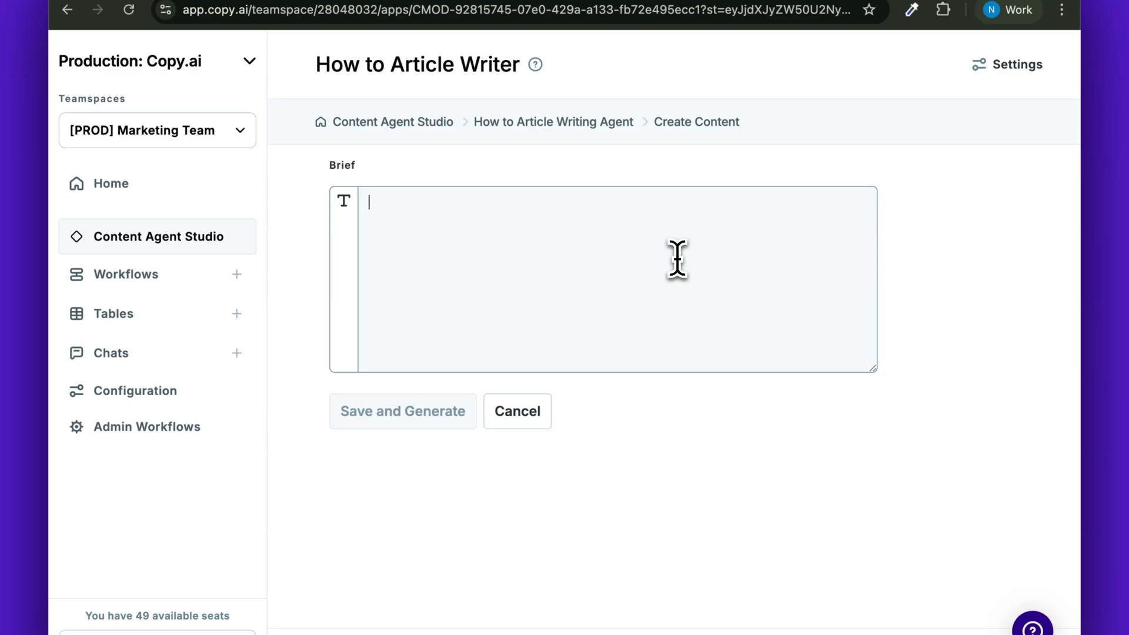
Paste the sales-call transcript into the Brief and generate the how-to article
{"action": "left_click", "coordinate": [491, 629]}
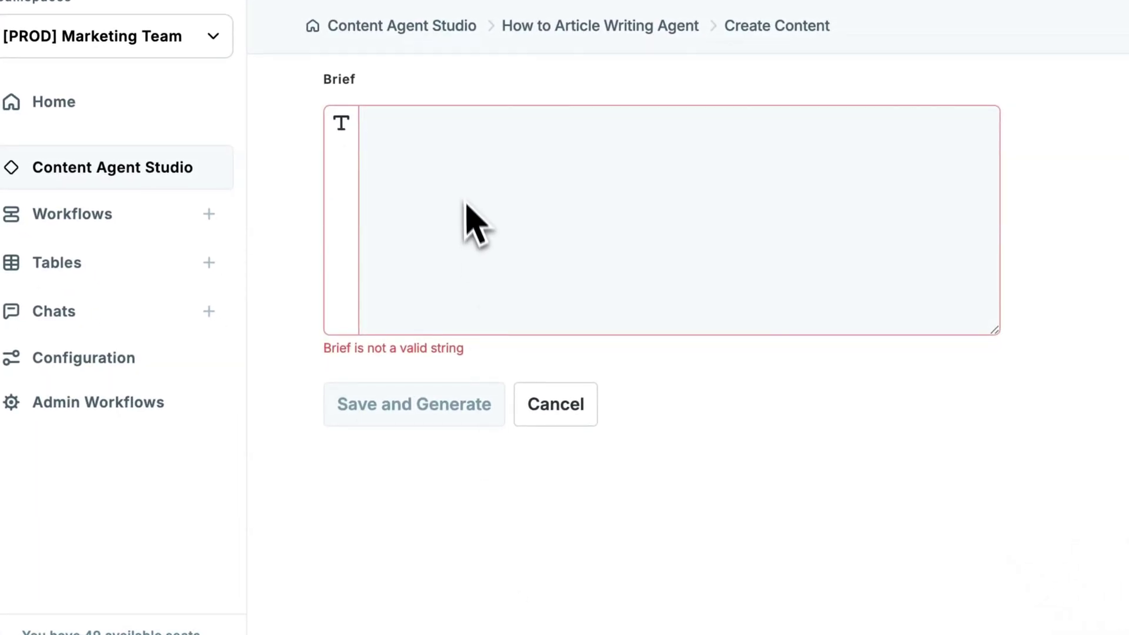
{"action": "left_click", "coordinate": [463, 170]}
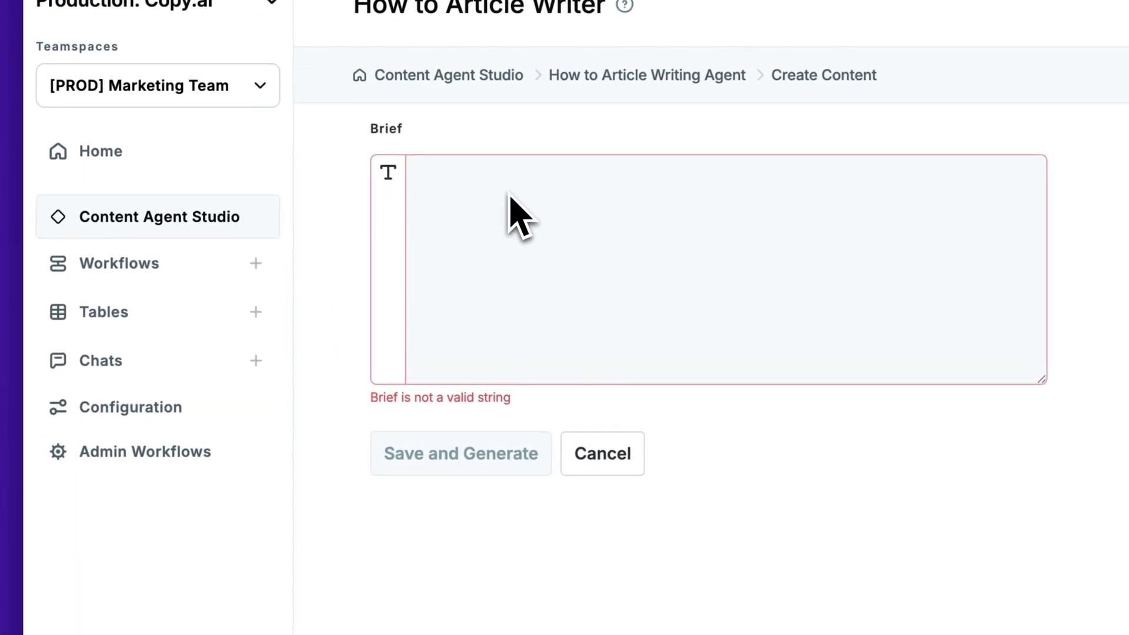
{"action": "key", "text": "ctrl+v"}
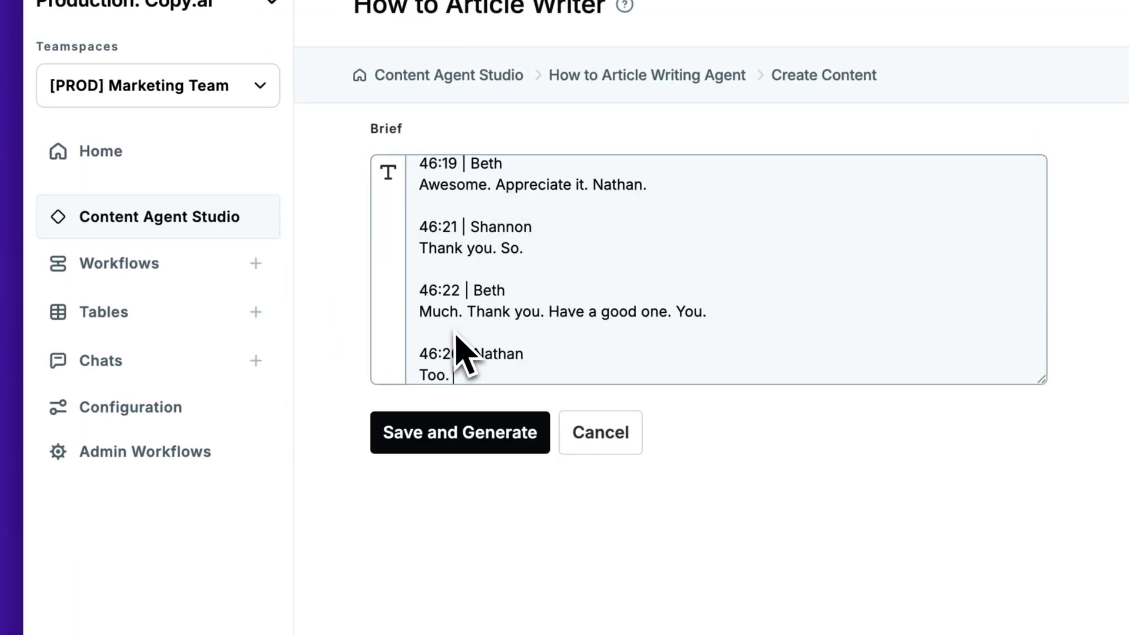
{"action": "left_click", "coordinate": [463, 442]}
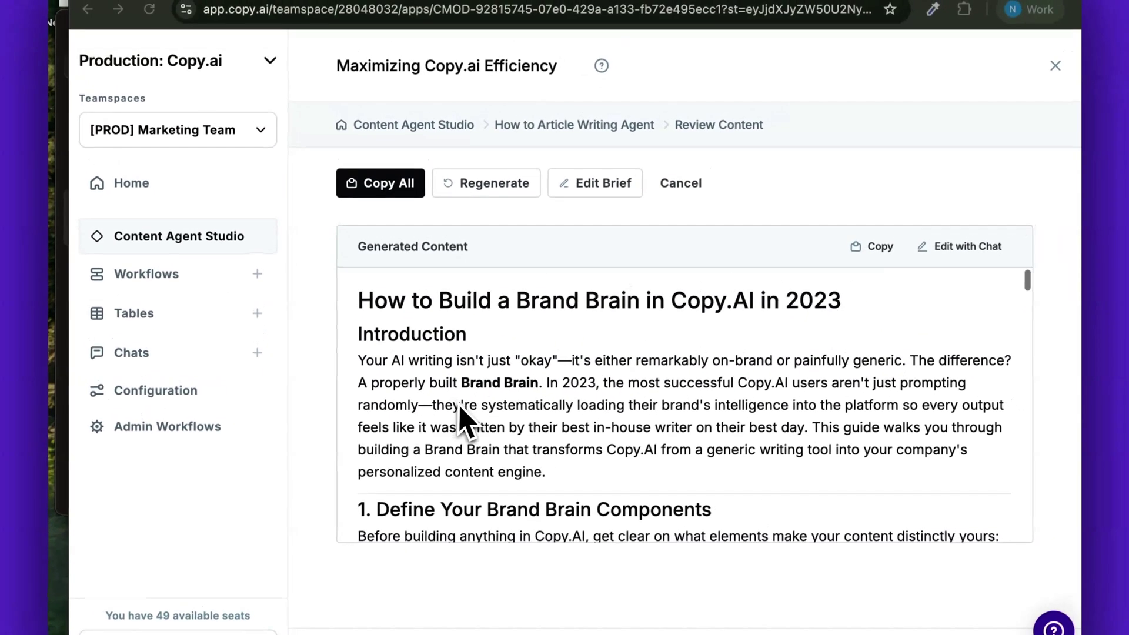
Review the 'How to Build a Brand Brain in Copy.AI in 2023' article in Edit with Chat and save it
{"action": "scroll", "coordinate": [511, 362], "scroll_direction": "down", "scroll_amount": 5}
{"action": "scroll", "coordinate": [464, 417], "scroll_direction": "down", "scroll_amount": 4}
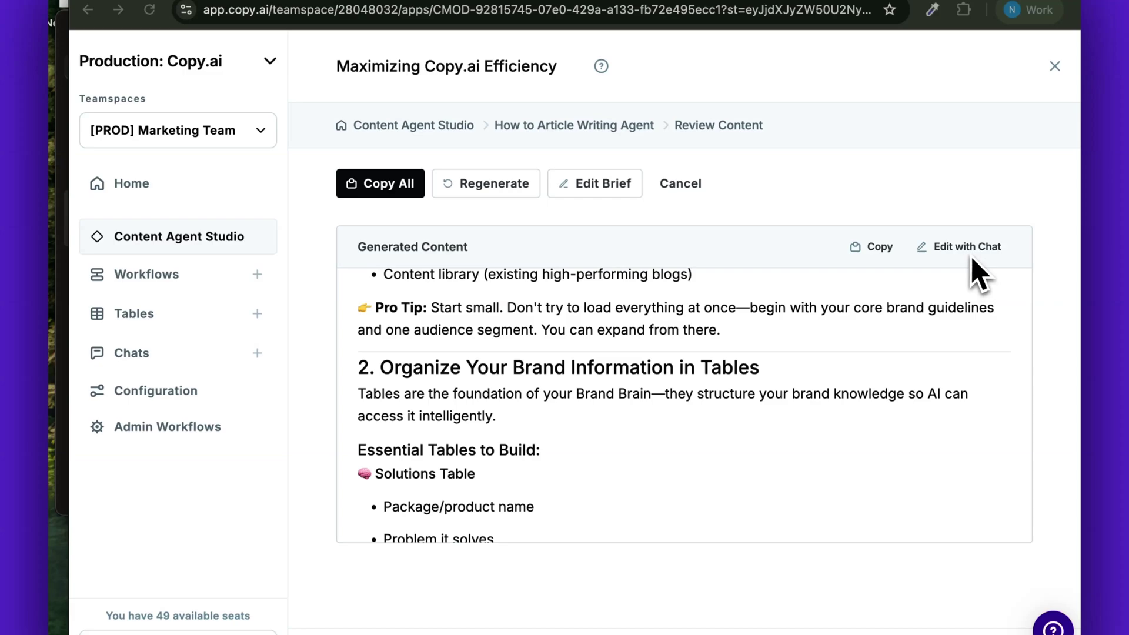
{"action": "left_click", "coordinate": [971, 246]}
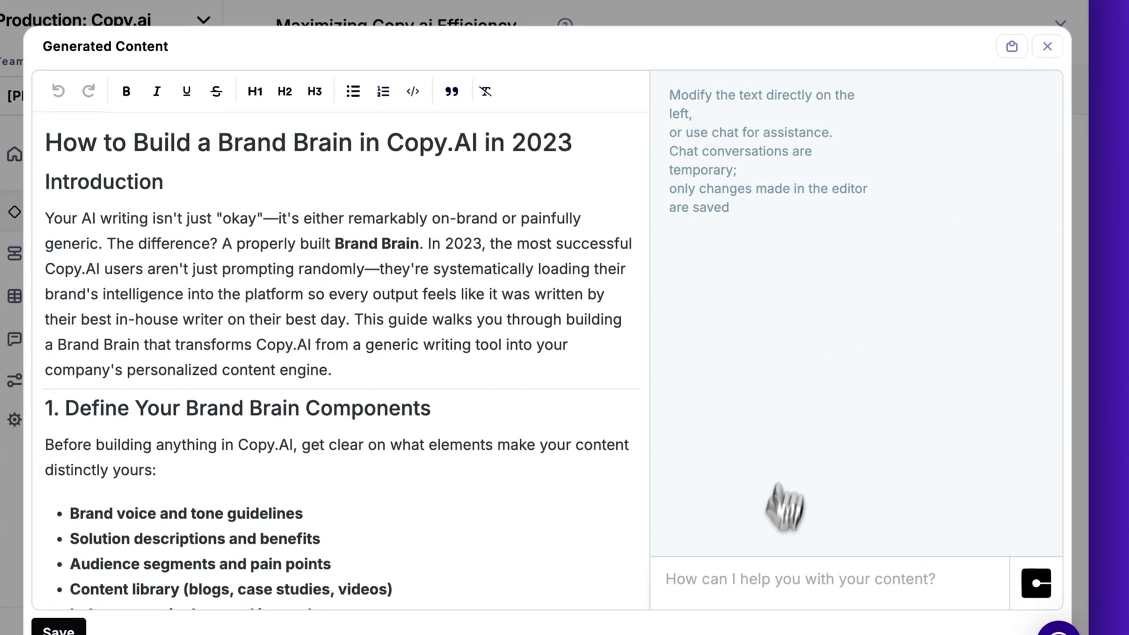
{"action": "left_click", "coordinate": [756, 574]}
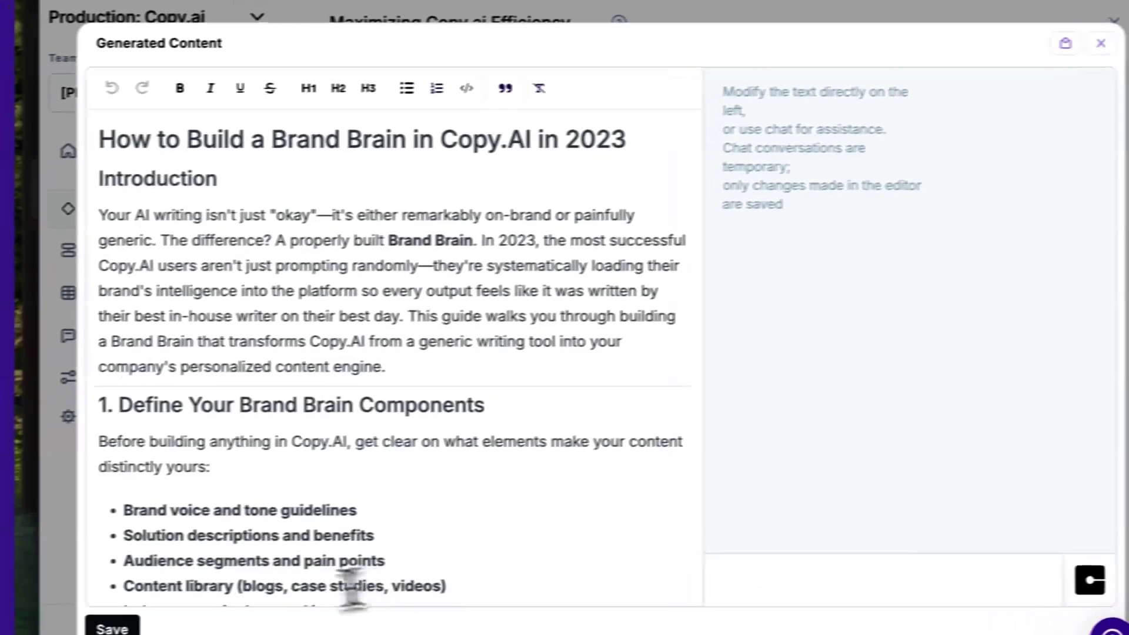
{"action": "left_click", "coordinate": [58, 629]}
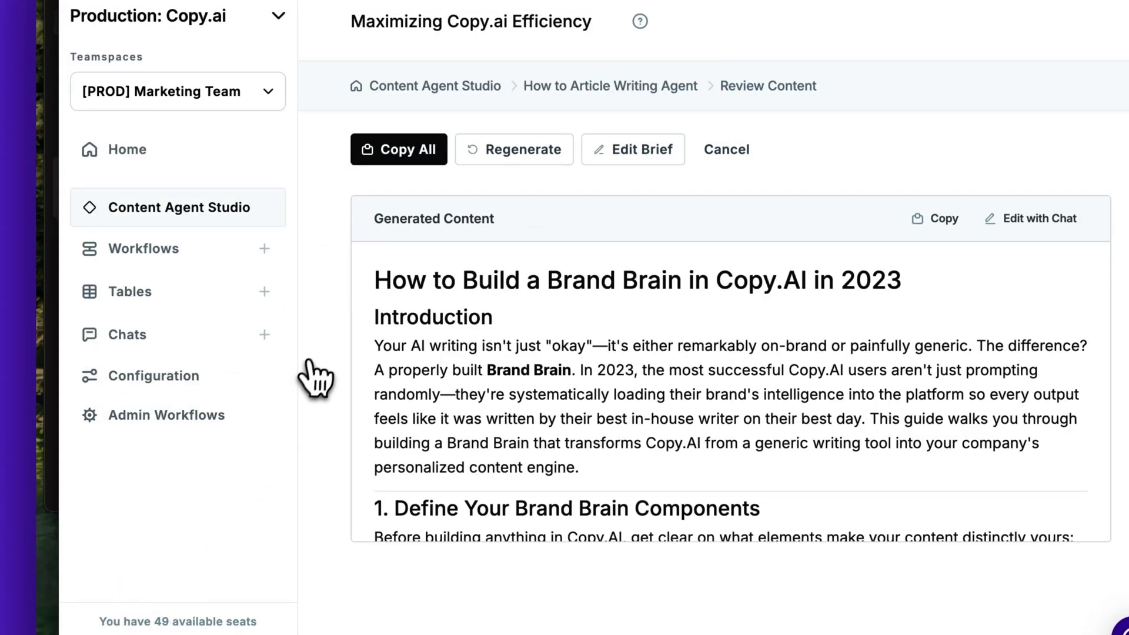
Return to the How to Article Writing Agent from Content Agent Studio and start another new content piece
{"action": "left_click", "coordinate": [227, 209]}
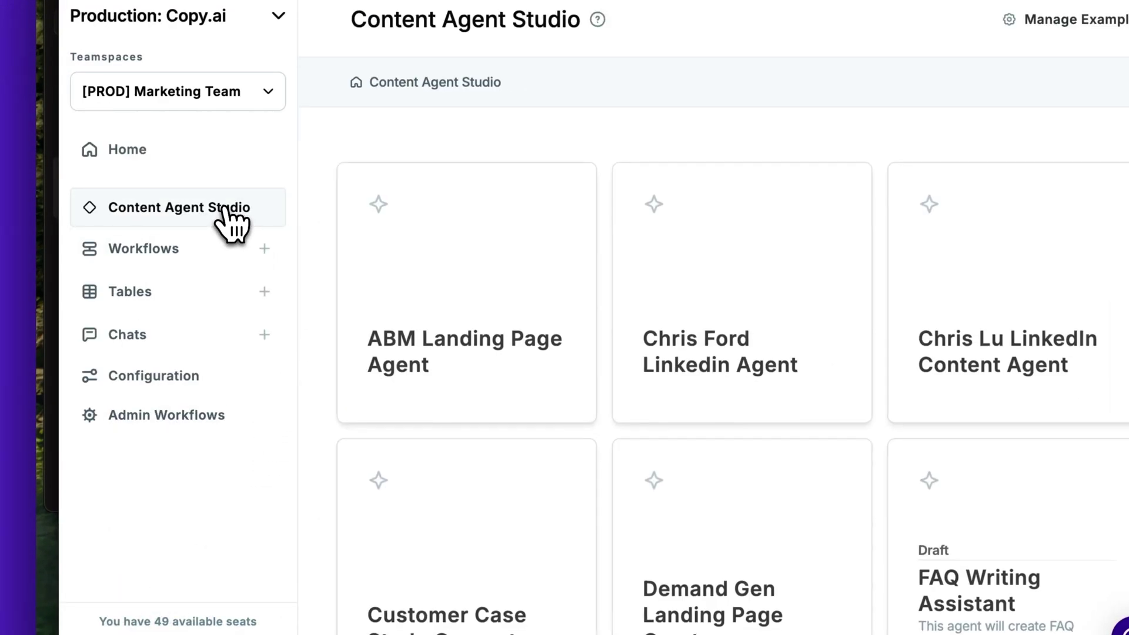
{"action": "scroll", "coordinate": [491, 280], "scroll_direction": "down", "scroll_amount": 2}
{"action": "scroll", "coordinate": [490, 264], "scroll_direction": "down", "scroll_amount": 10}
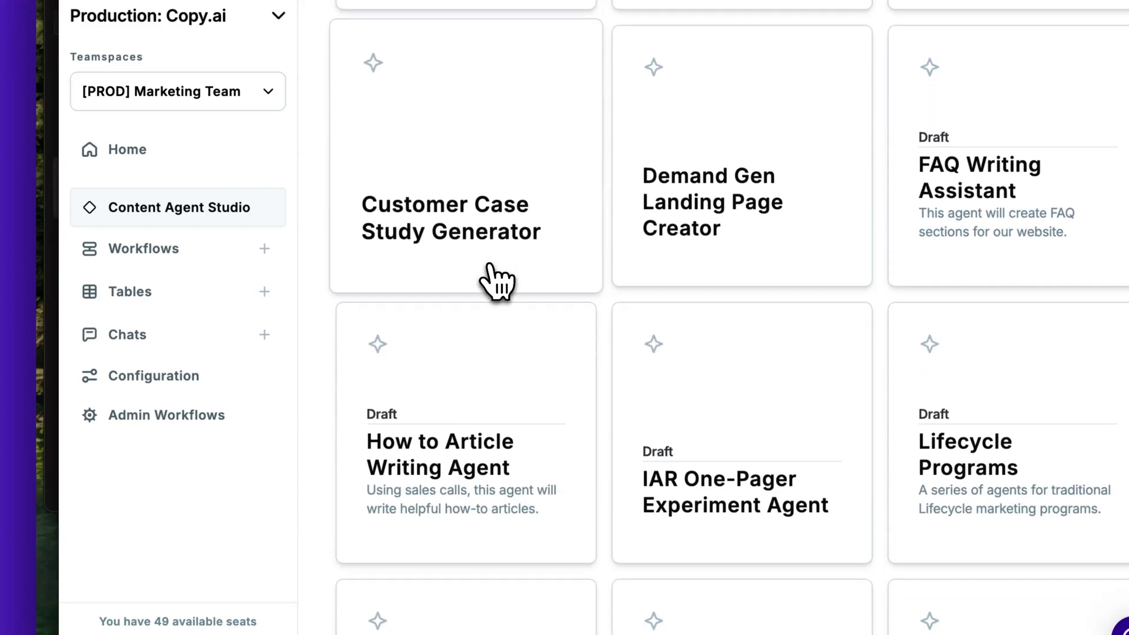
{"action": "left_click", "coordinate": [493, 243]}
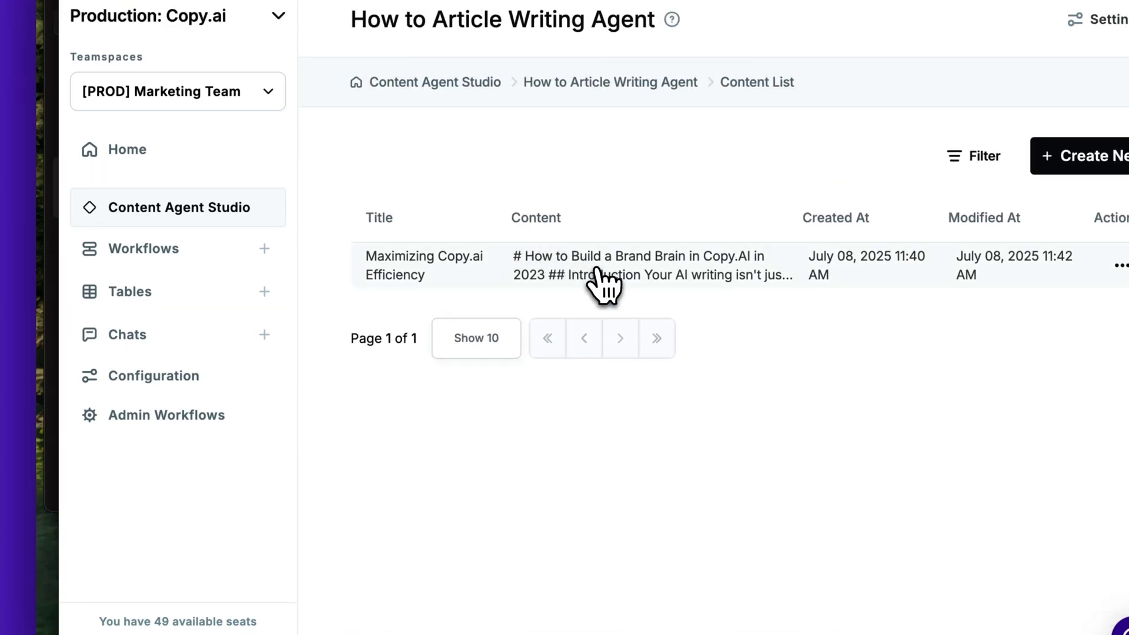
{"action": "left_click", "coordinate": [1072, 165]}
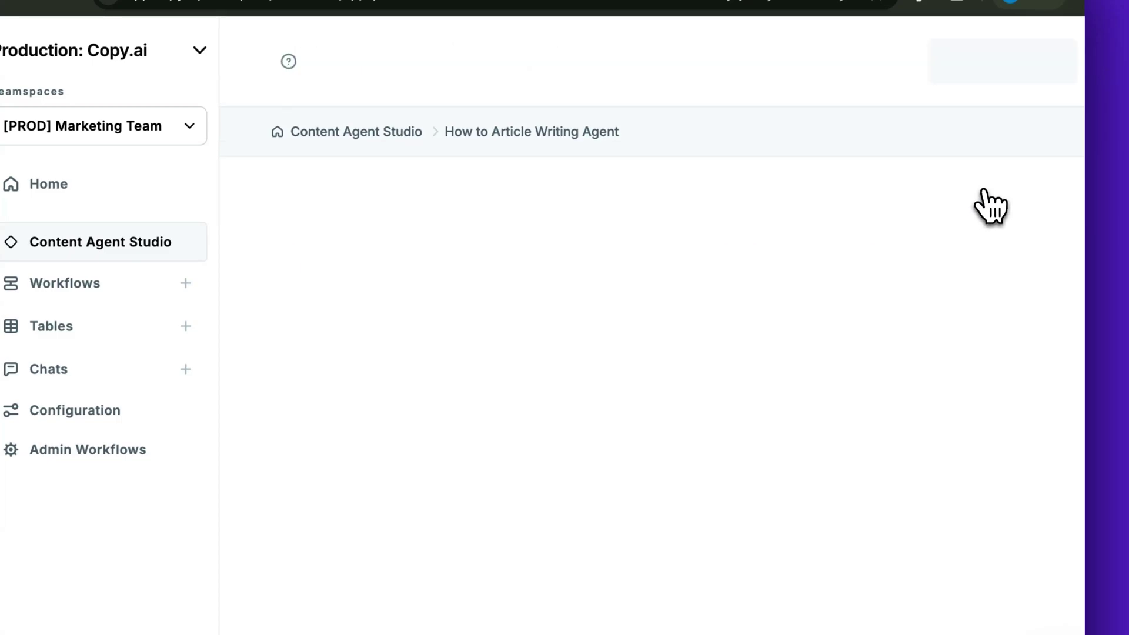